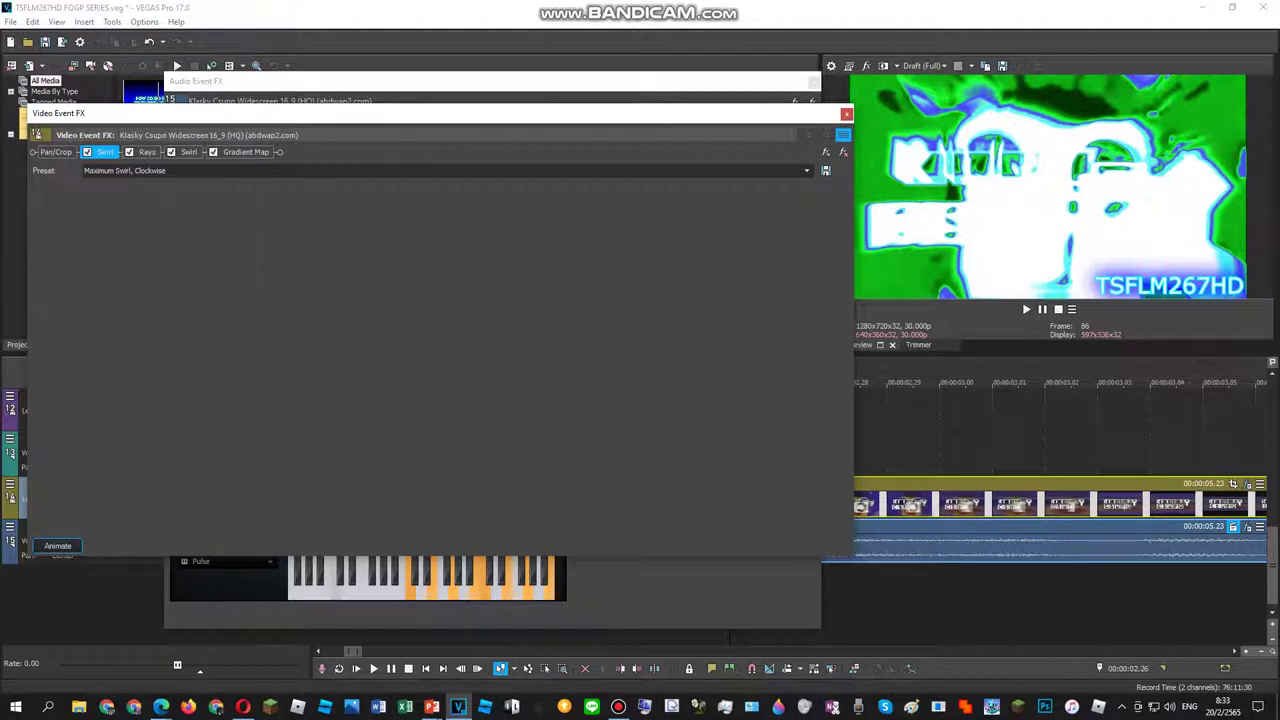
Step: Review the second Swirl effect's settings and step through the Gradient Map's colour points on the Klasky Csupo video event
click(189, 152)
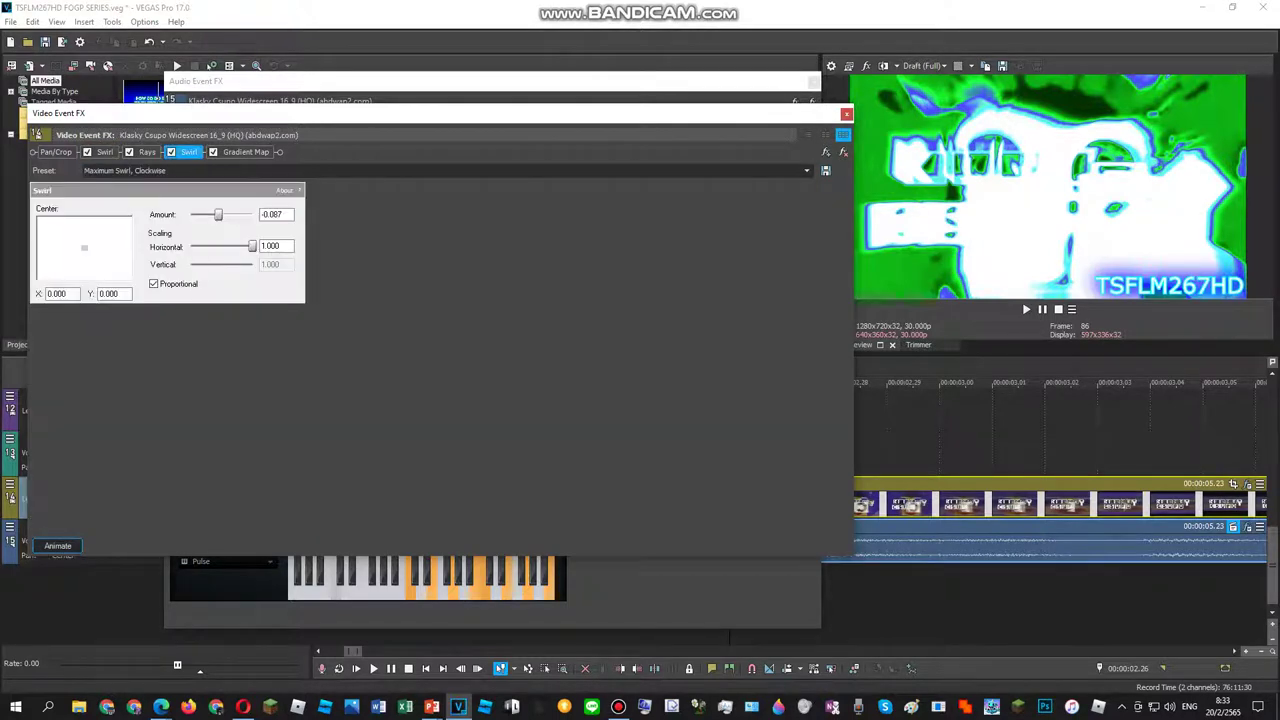
click(245, 152)
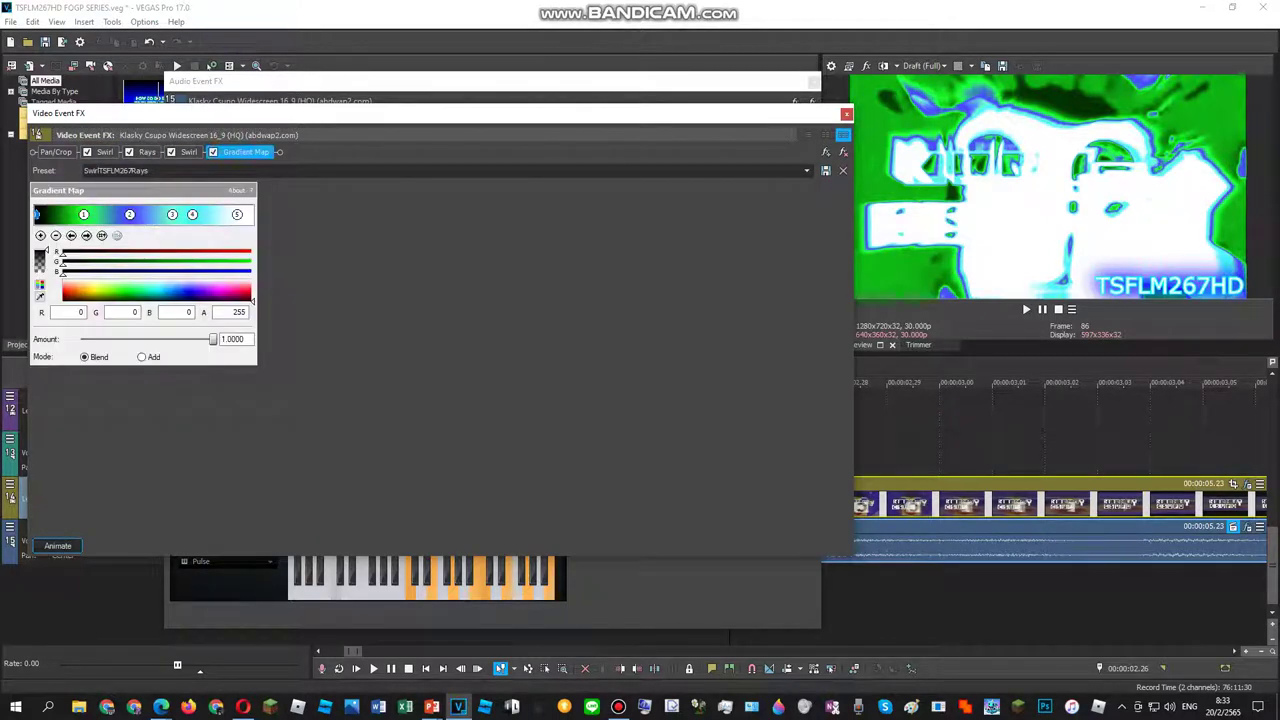
click(87, 236)
click(87, 236)
click(87, 236)
click(87, 236)
click(87, 236)
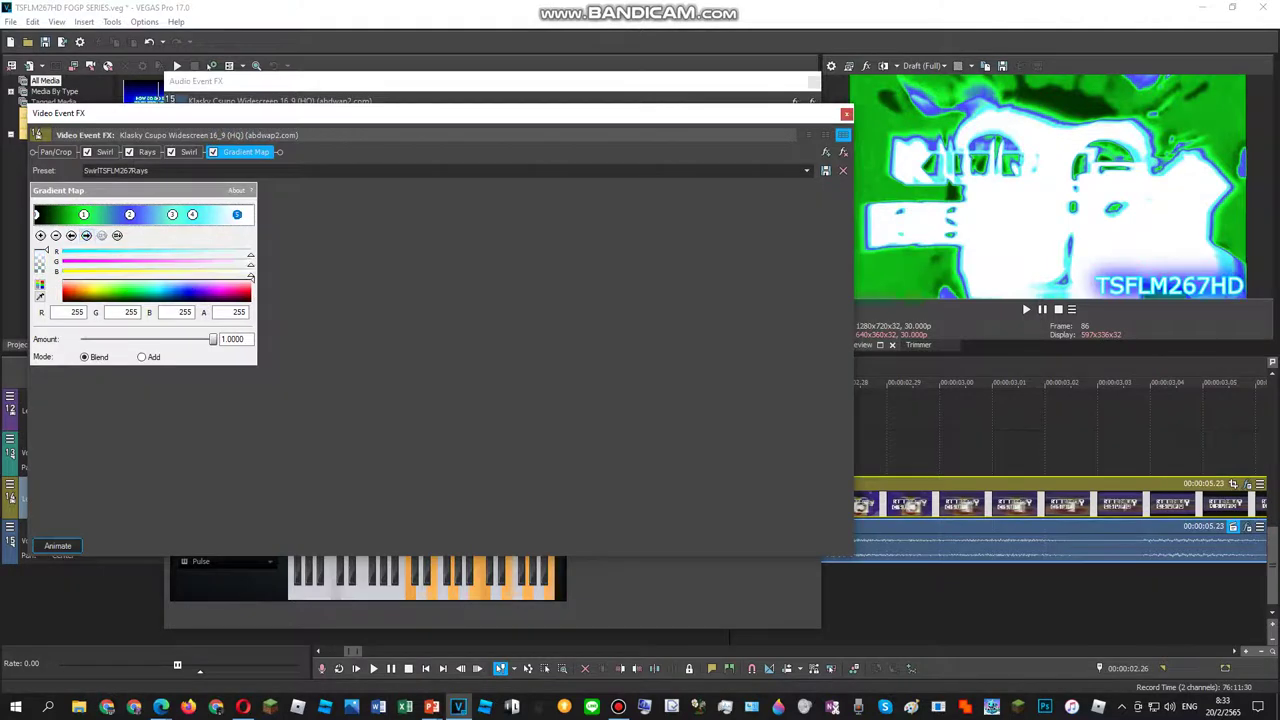
Step: Review the ERZATZ and Vocodex settings in the Klasky Csupo clip's audio effects and play the project to preview them
click(240, 82)
click(197, 118)
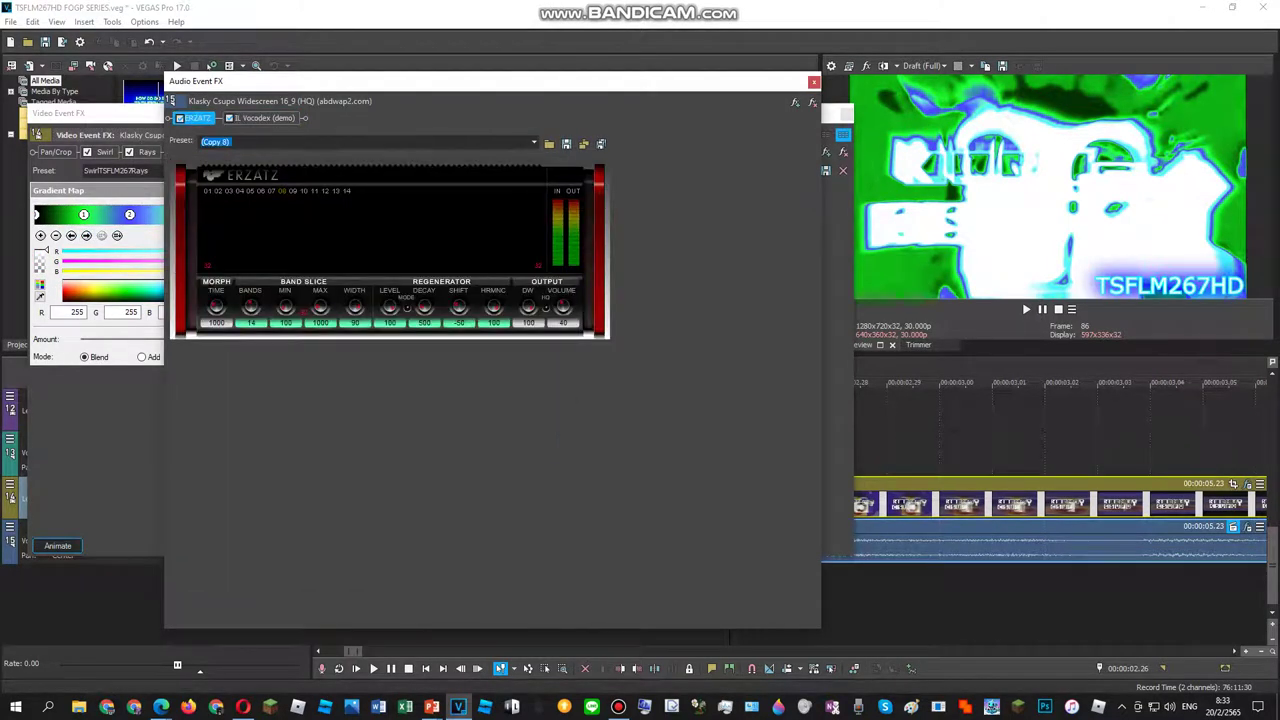
click(264, 118)
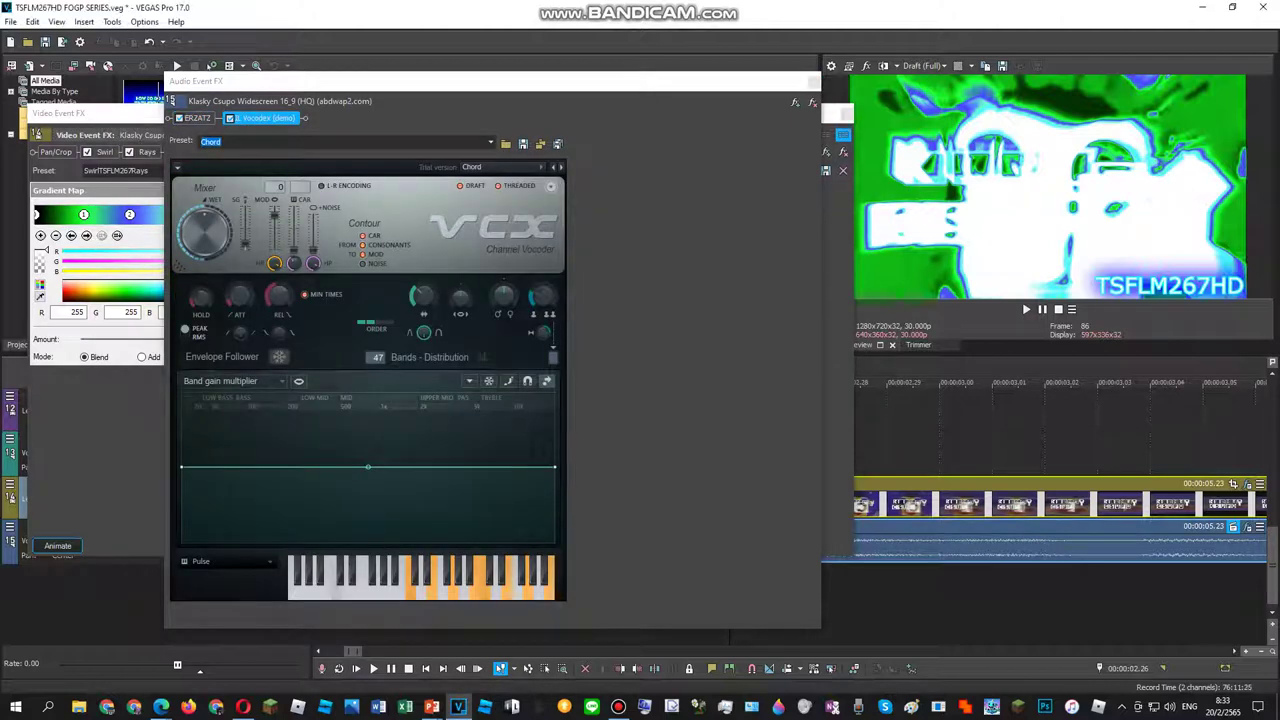
key(space)
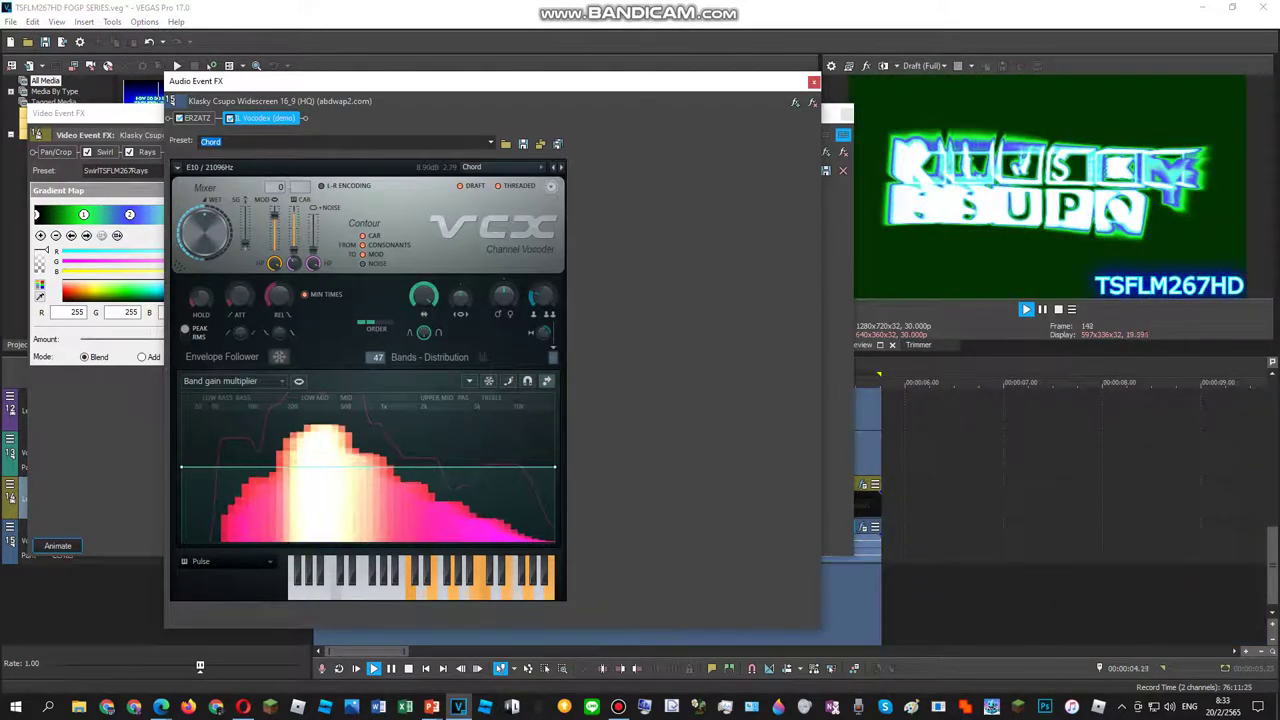
key(space)
key(space)
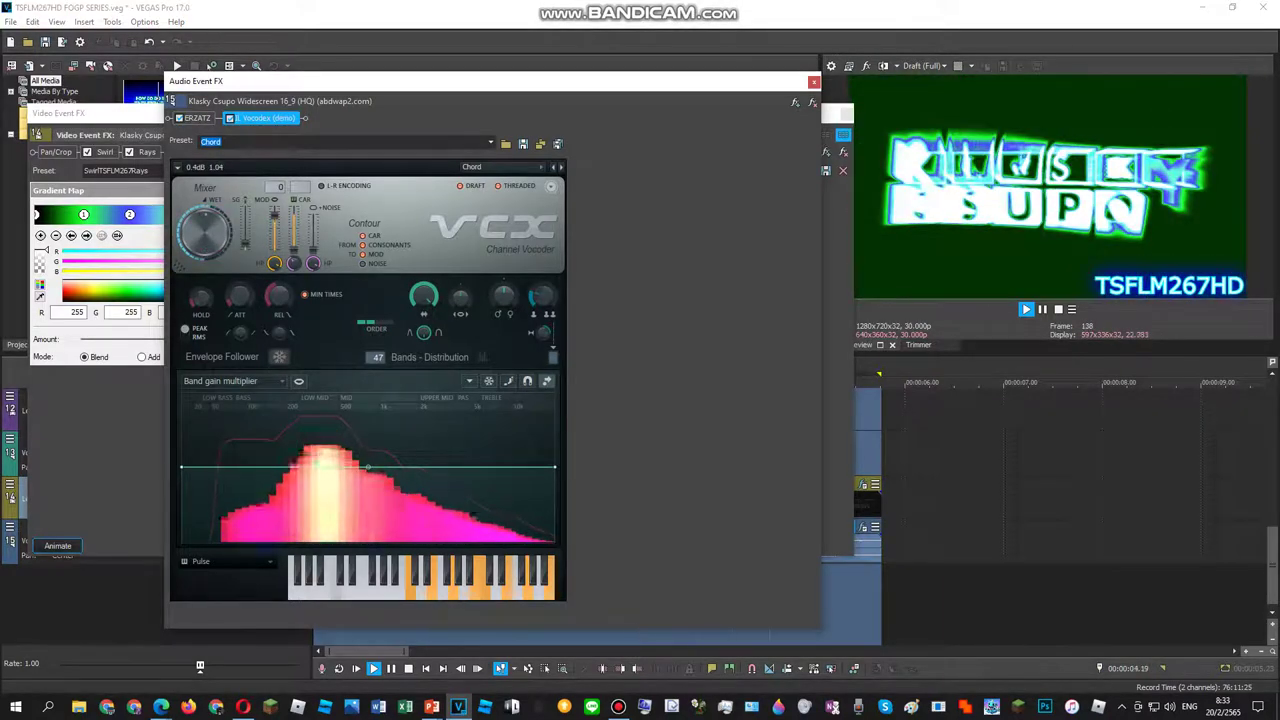
key(space)
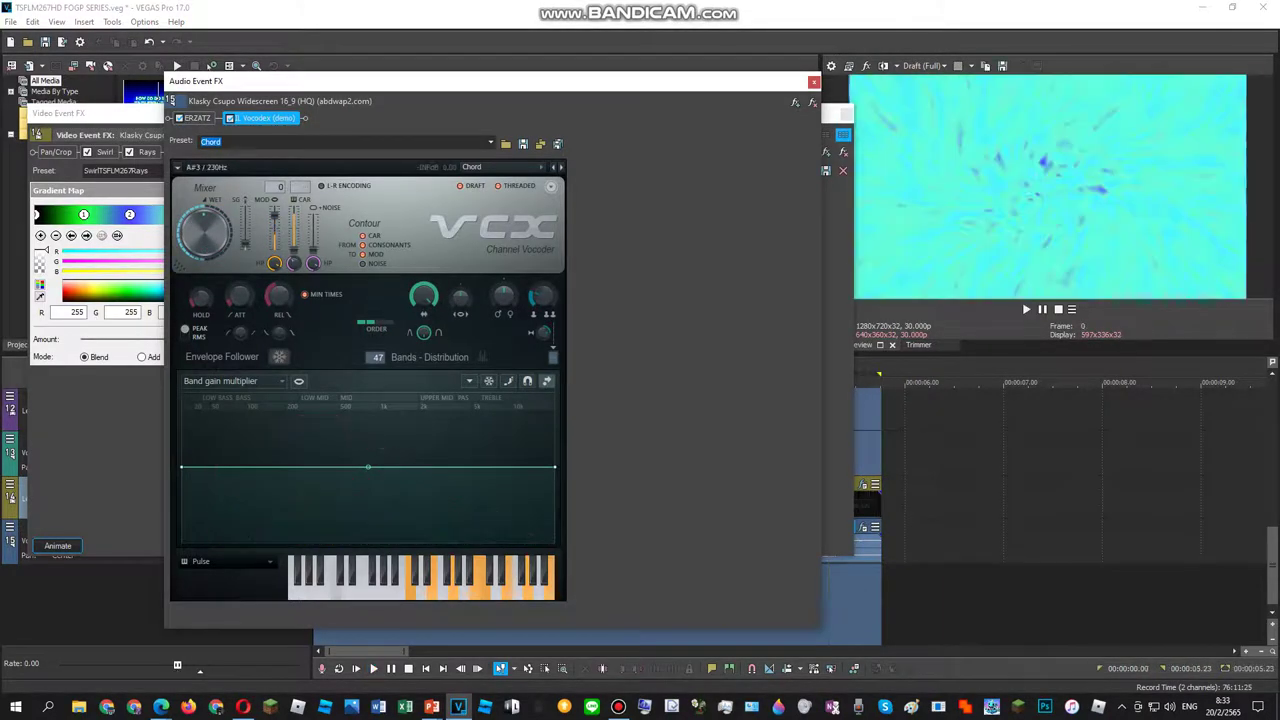
Step: Switch to YouTube in Edge, search for "how to make swirlrays" and open the How To Make SwirlRays video at 0:20
mouse_move(160, 707)
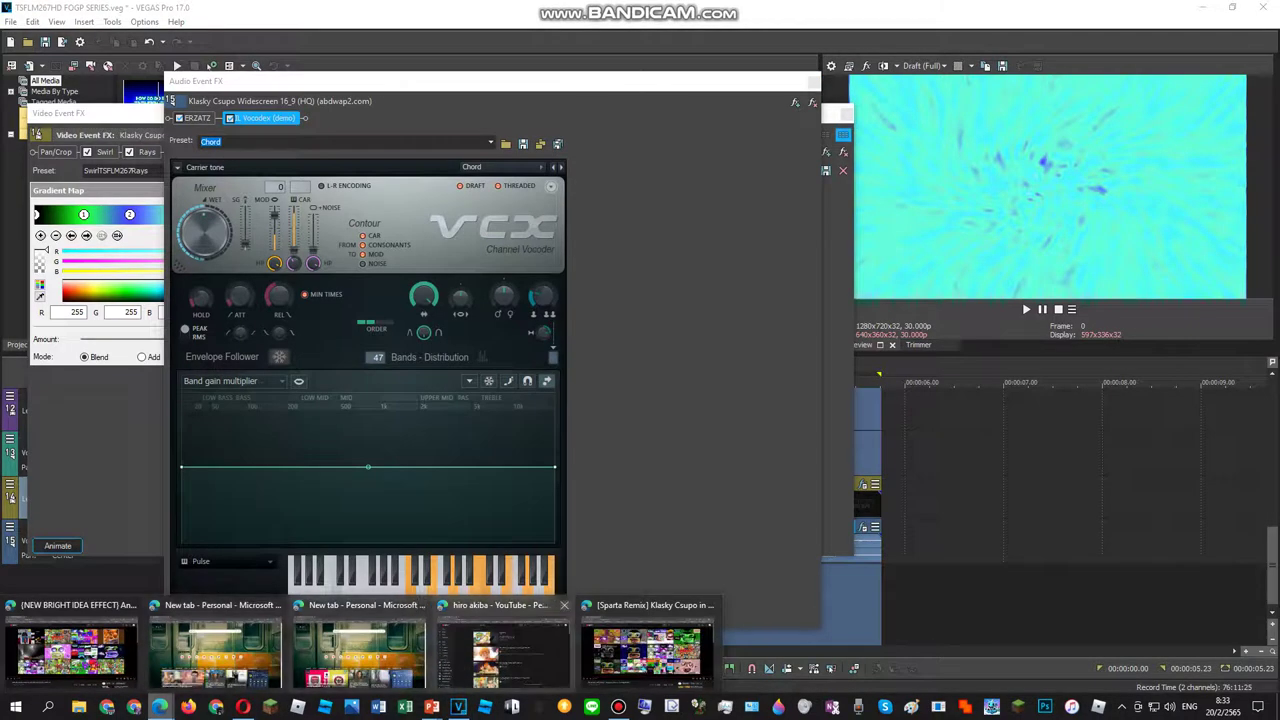
click(498, 640)
triple_click(436, 87)
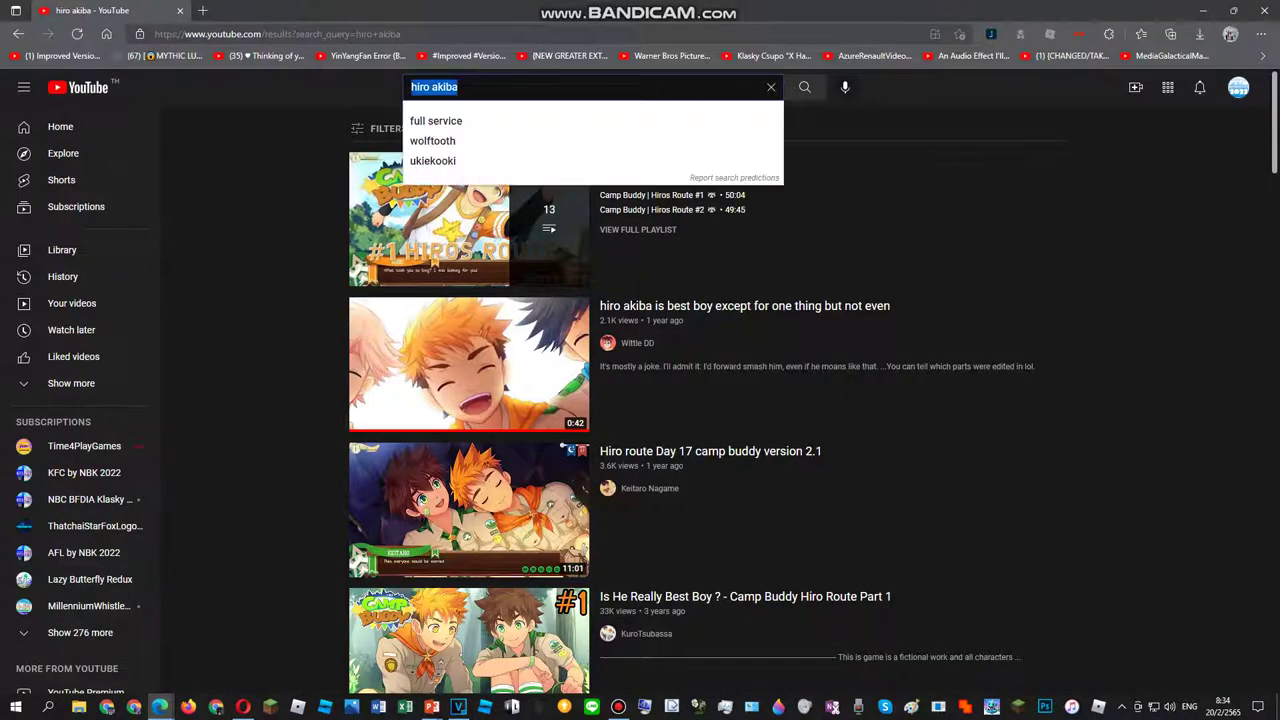
key(BackSpace)
text(how)
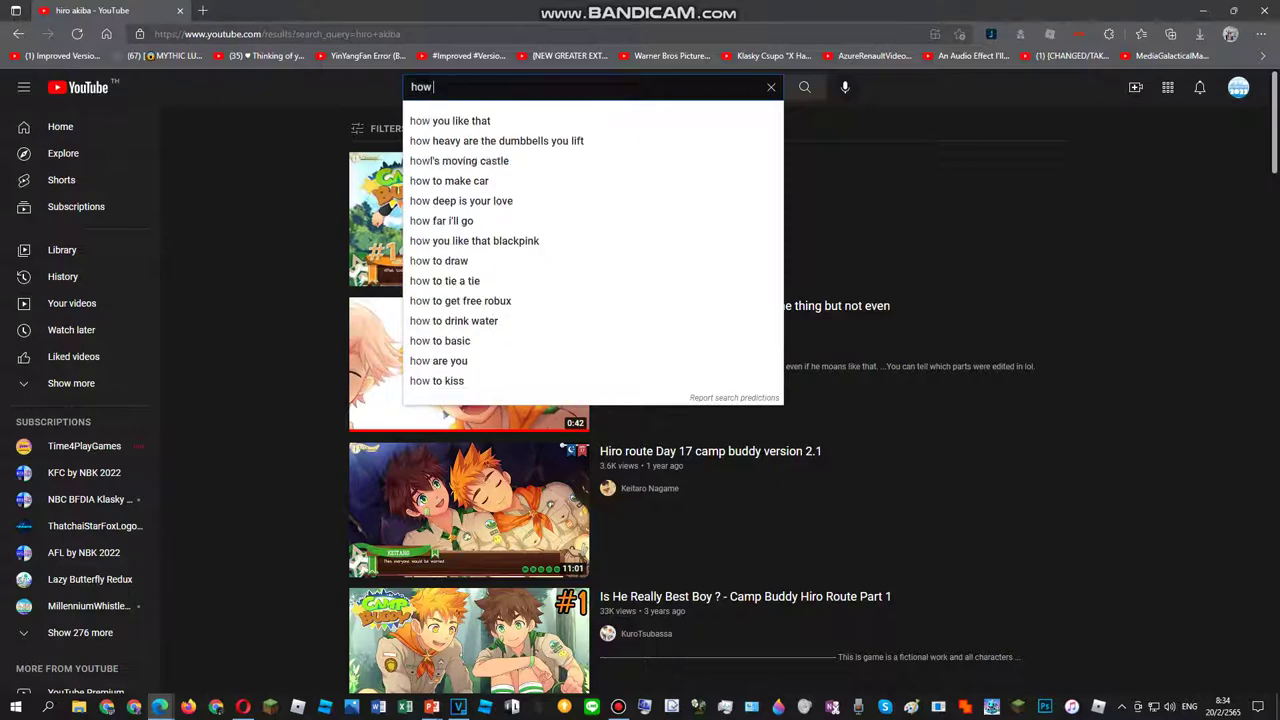
text( to make )
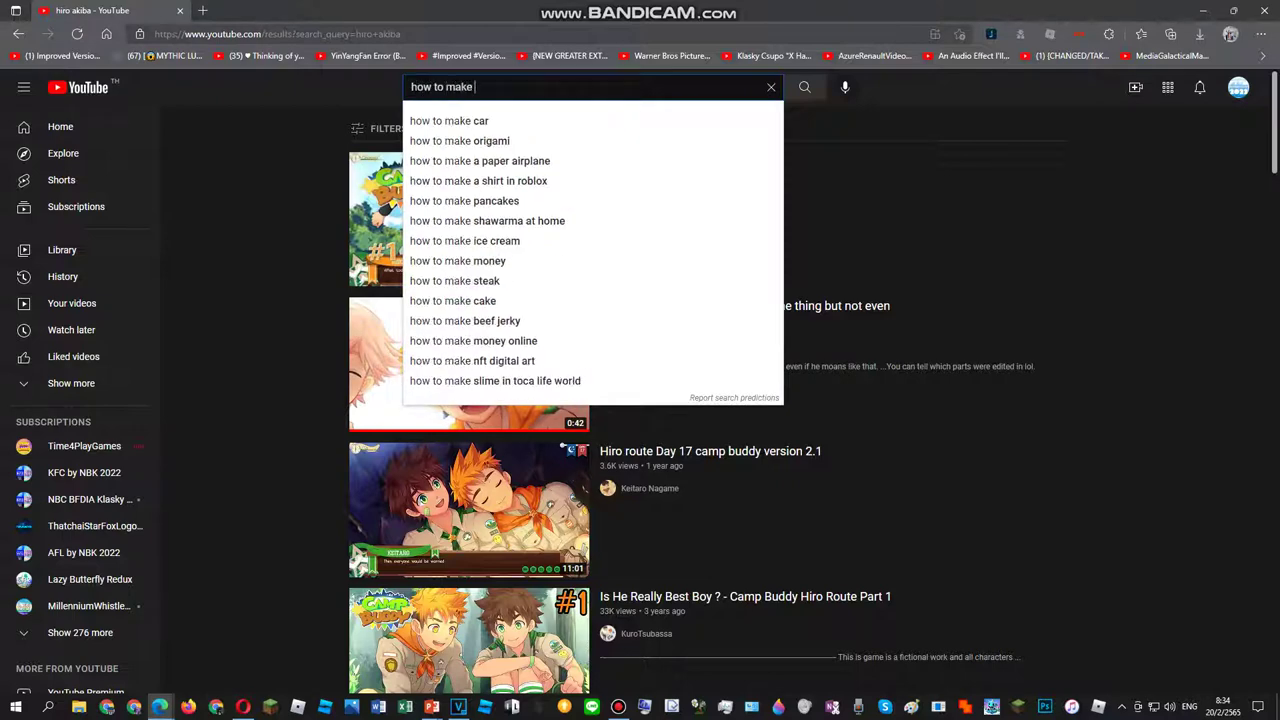
text(swir)
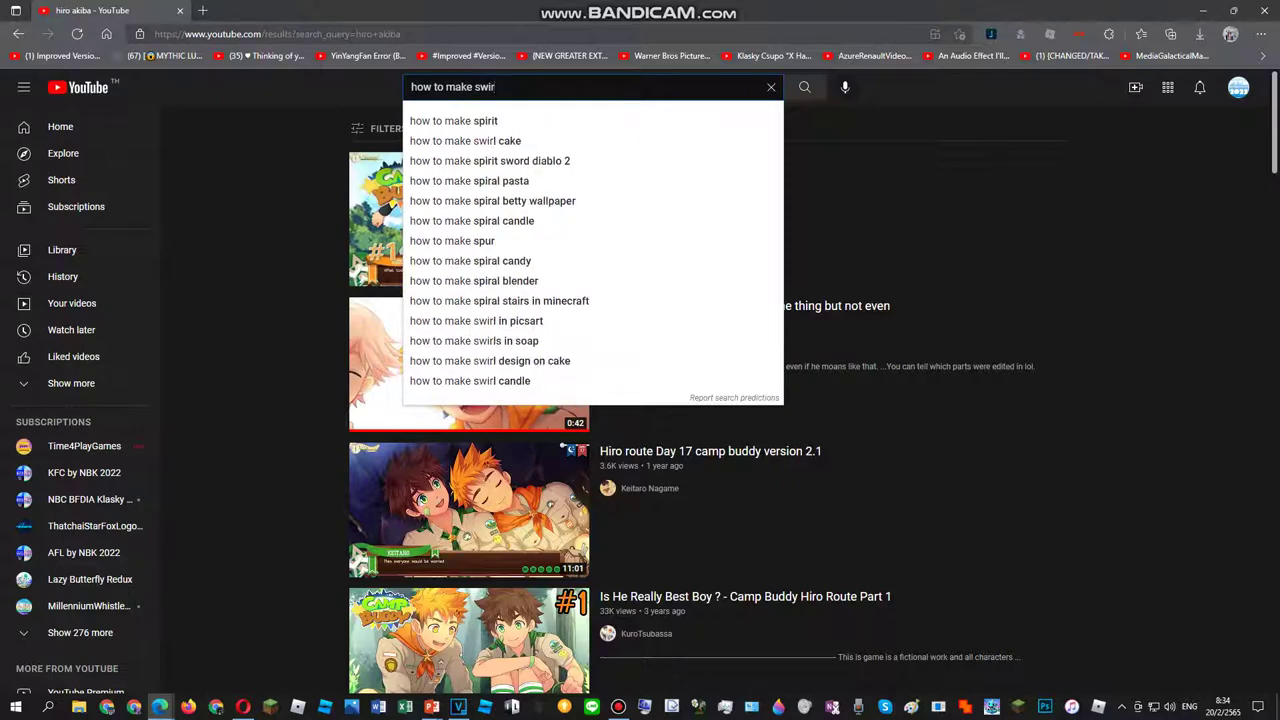
text(lrays)
key(Return)
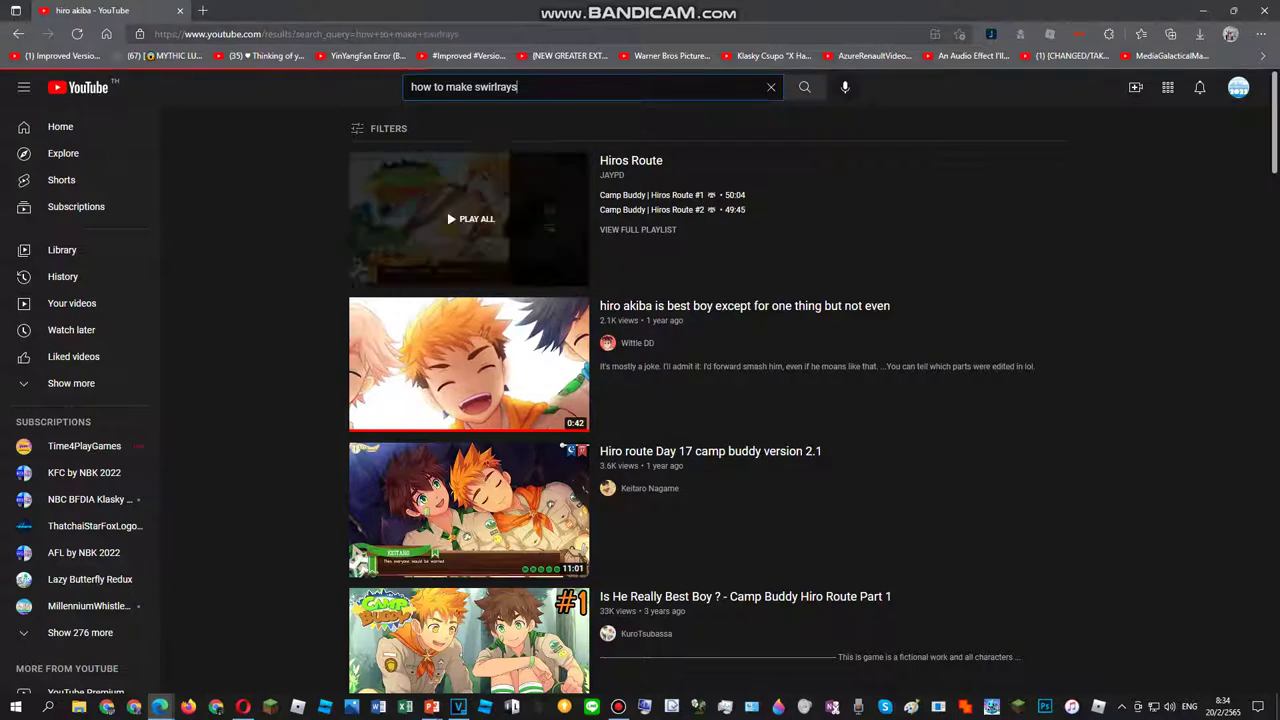
click(469, 240)
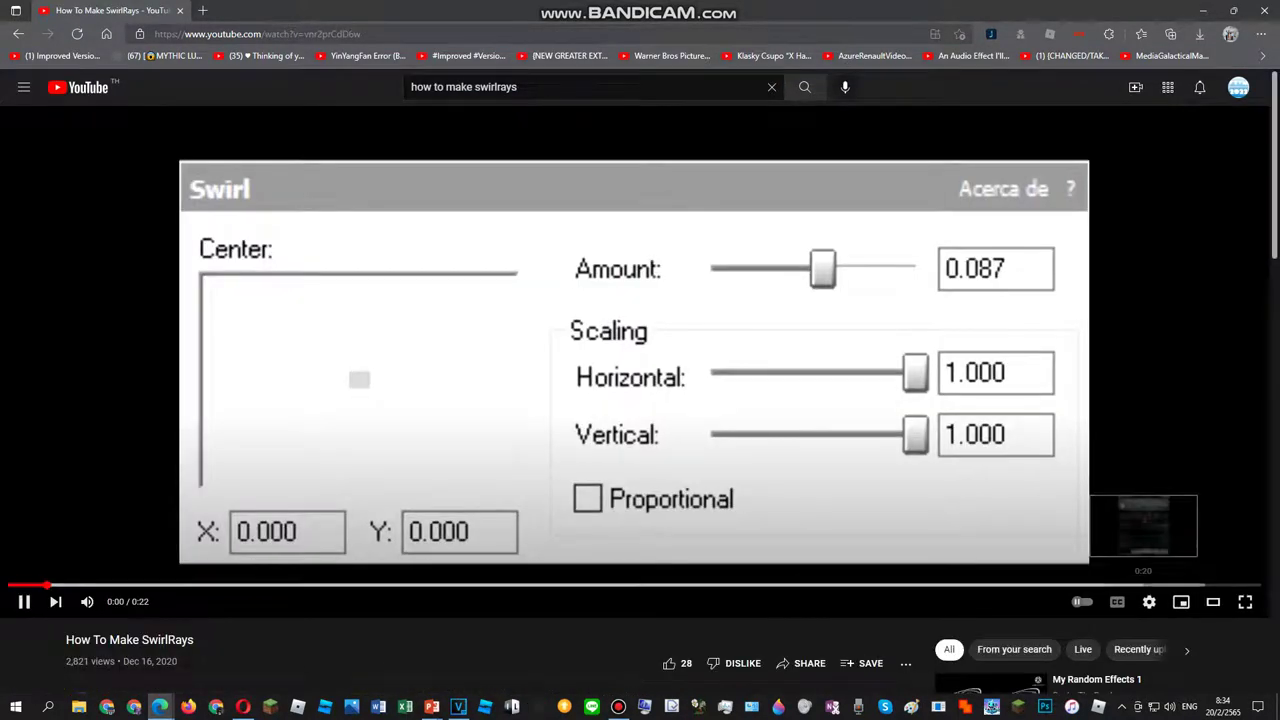
click(1143, 585)
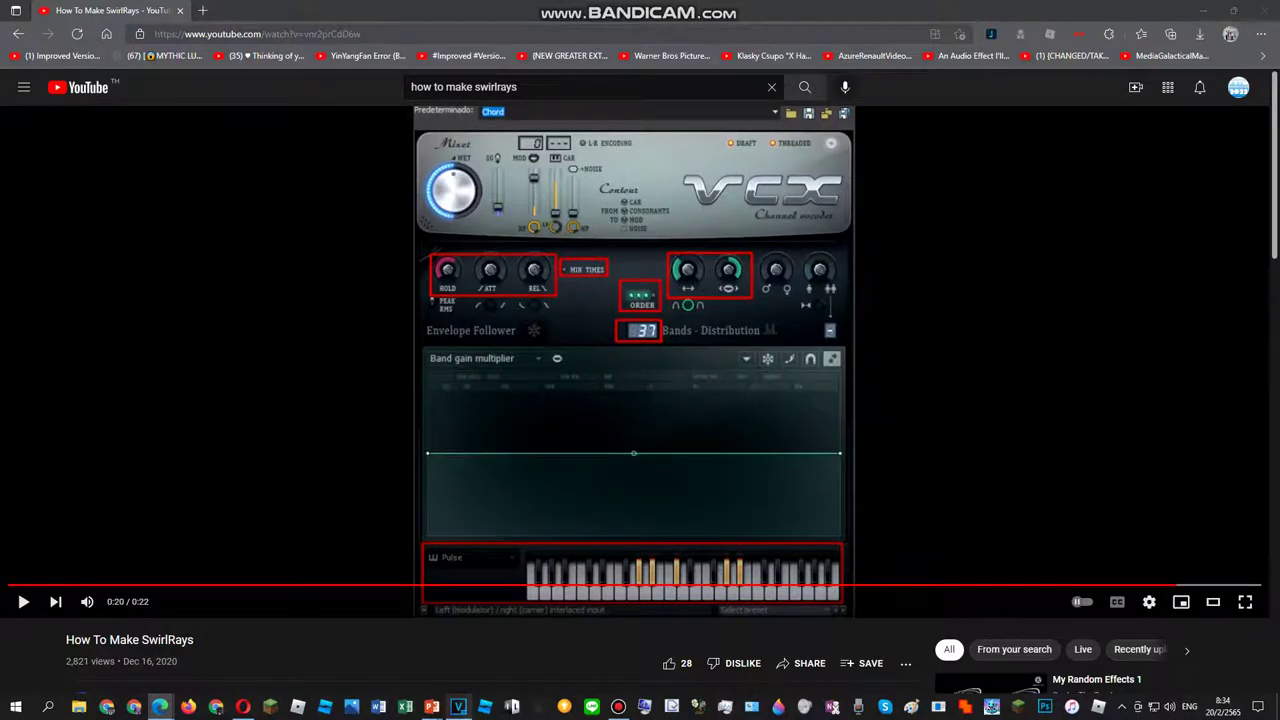
Step: Switch to VEGAS Pro and set Vocodex to 37 bands with a higher order and bandwidth knobs matching the SwirlRays video
click(458, 706)
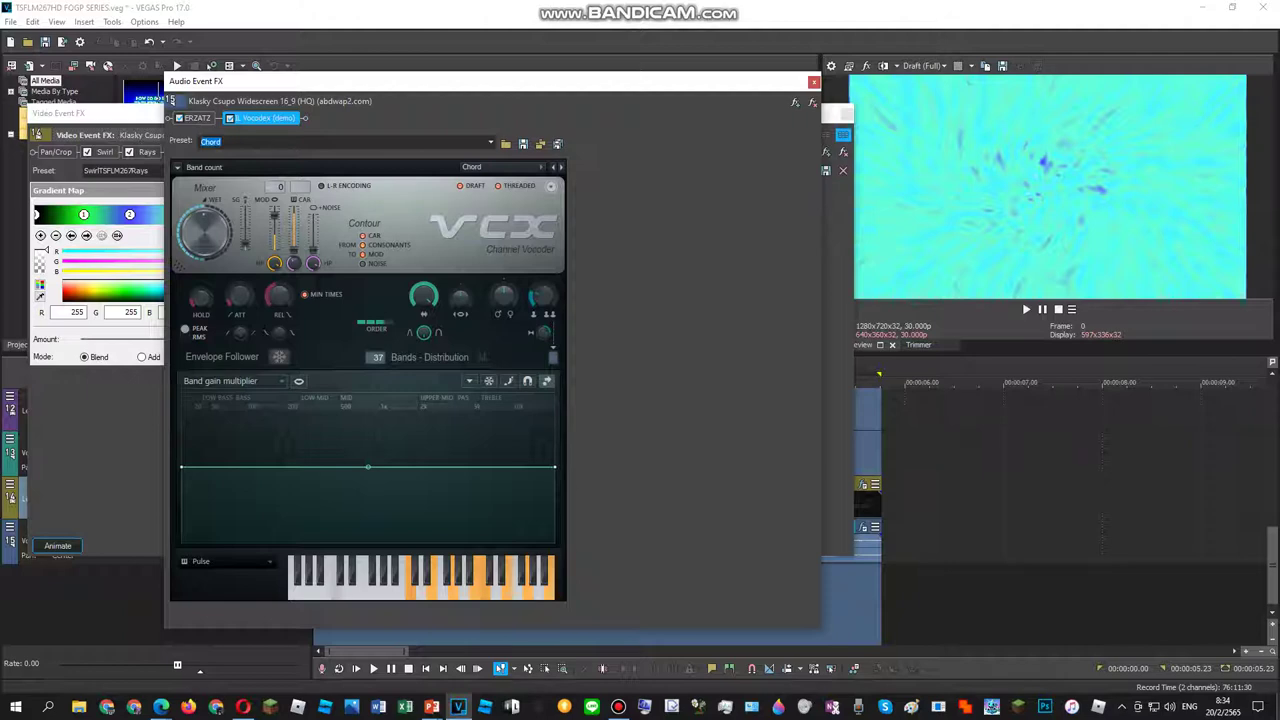
mouse_move(160, 706)
click(500, 650)
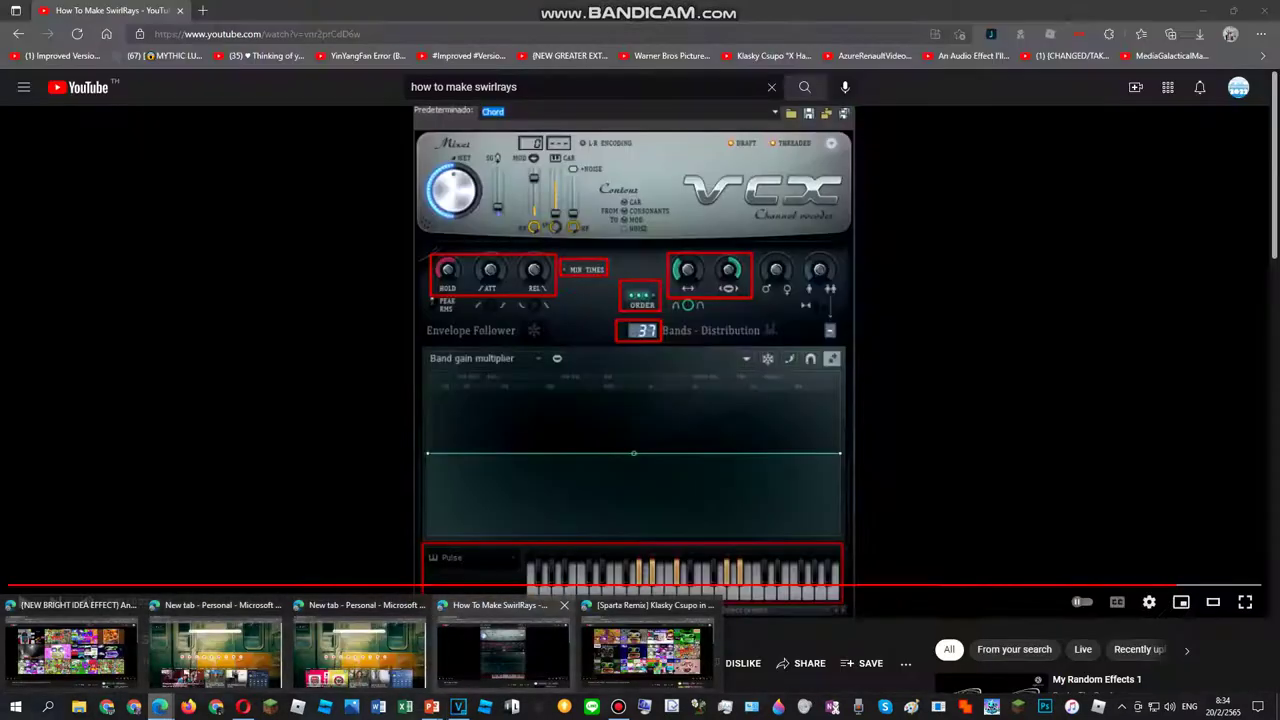
key(alt+Tab)
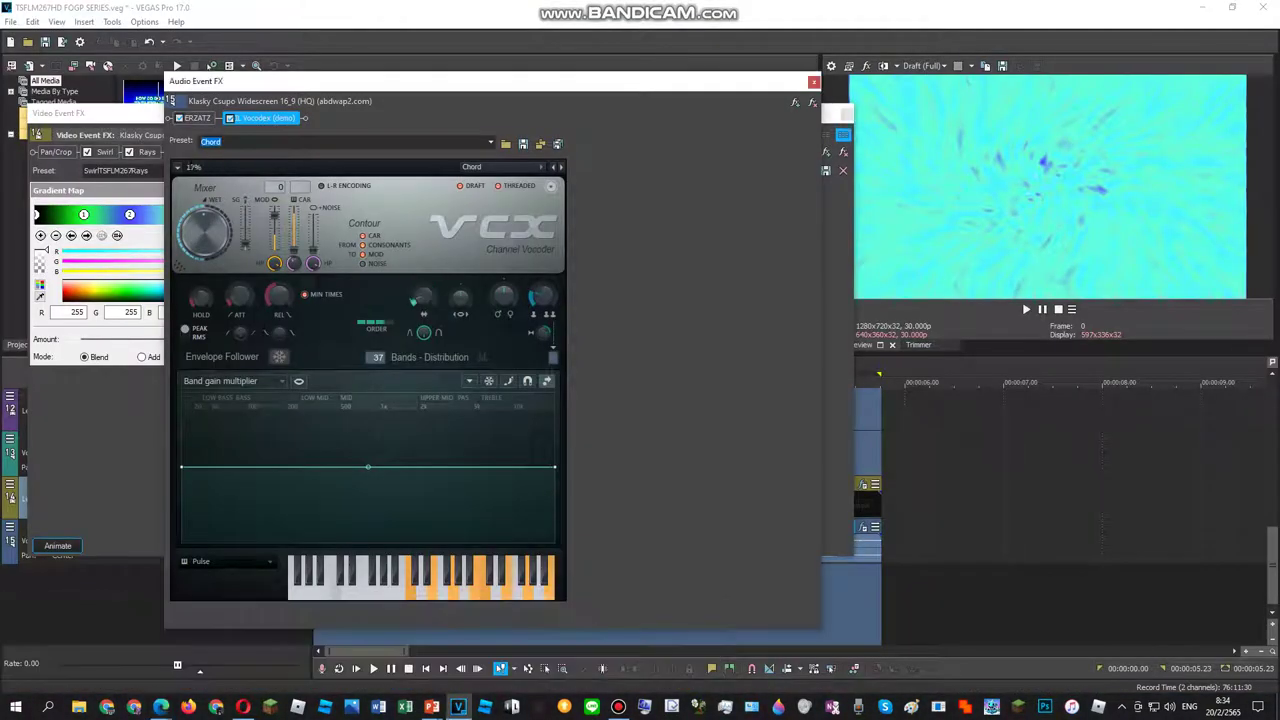
drag(461, 298, 461, 250)
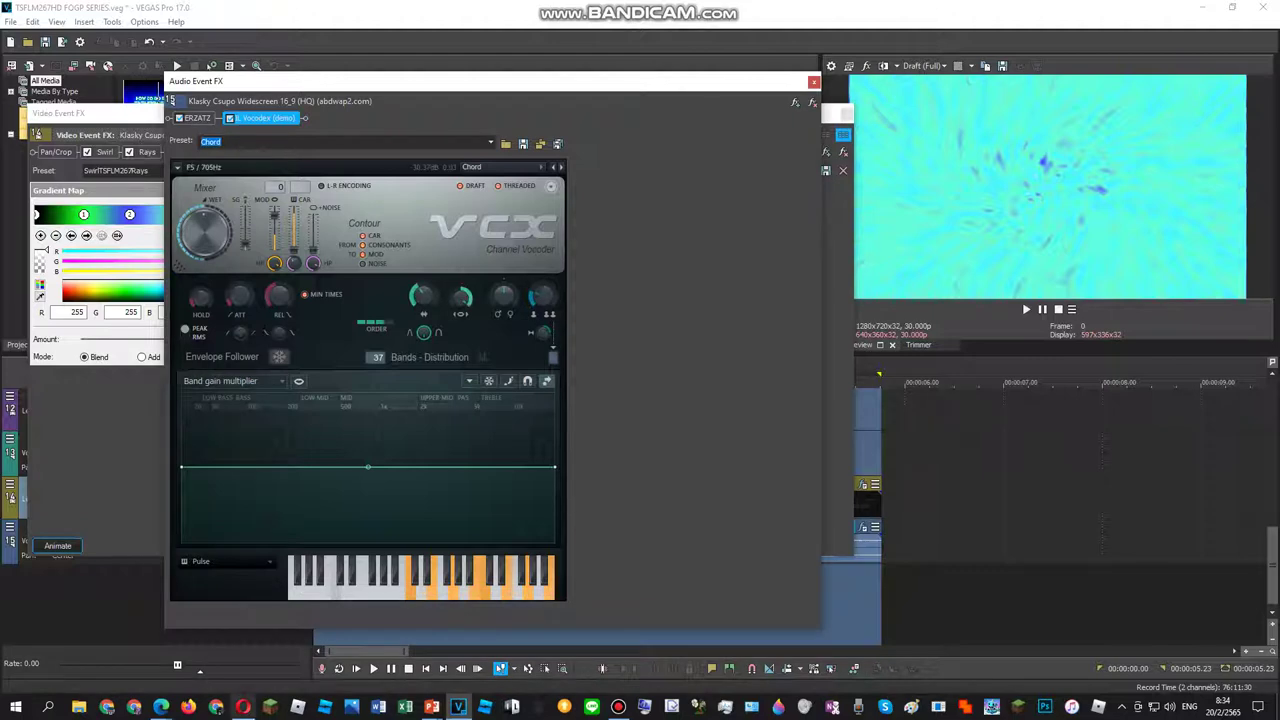
Step: Raise the Vocodex envelope hold and switch off Min Times as in the SwirlRays video, and play the result
mouse_move(160, 706)
mouse_move(500, 650)
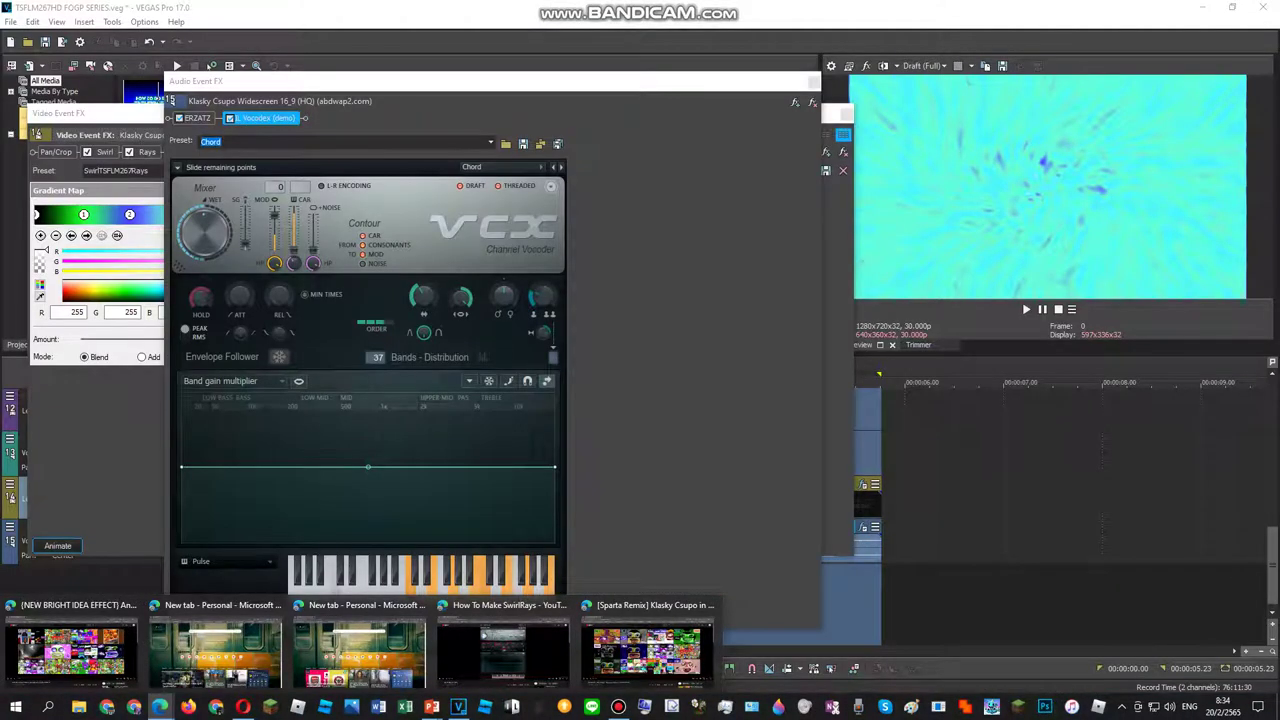
key(space)
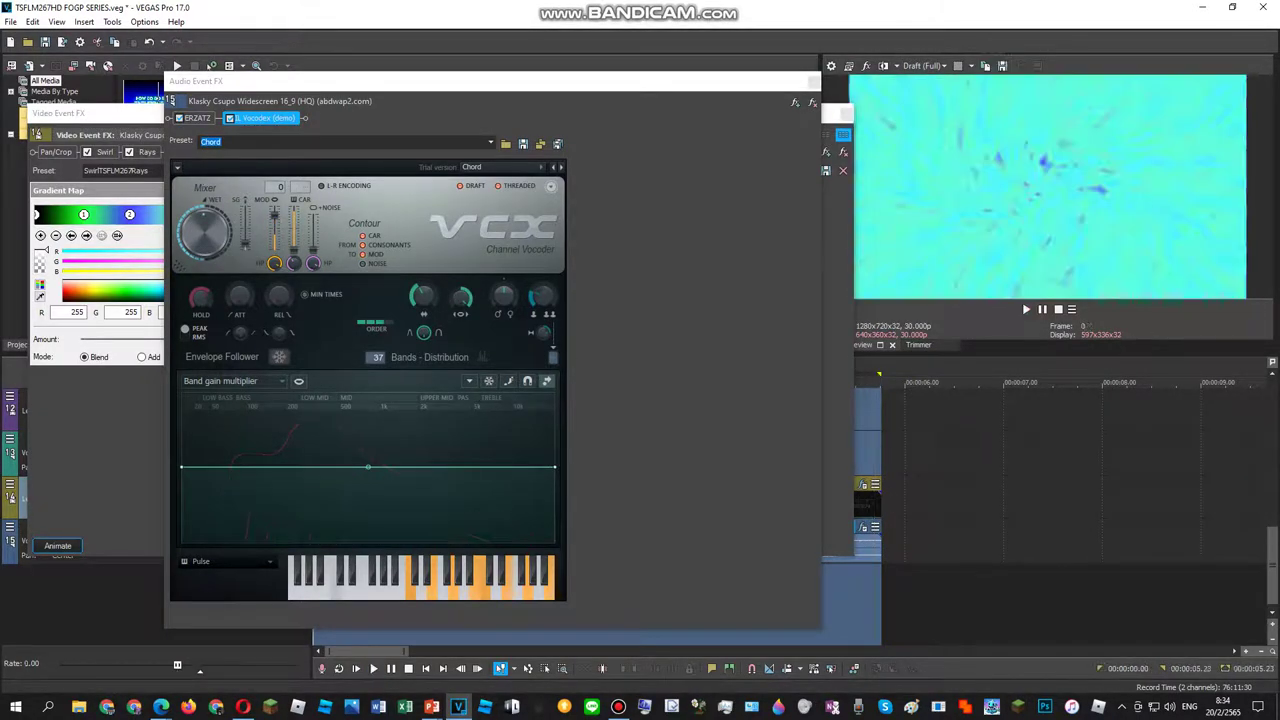
Step: Close both effect windows, exit VEGAS Pro without saving the changes and reopen the TSFLM267HD FOGP SERIES project
click(814, 83)
click(847, 114)
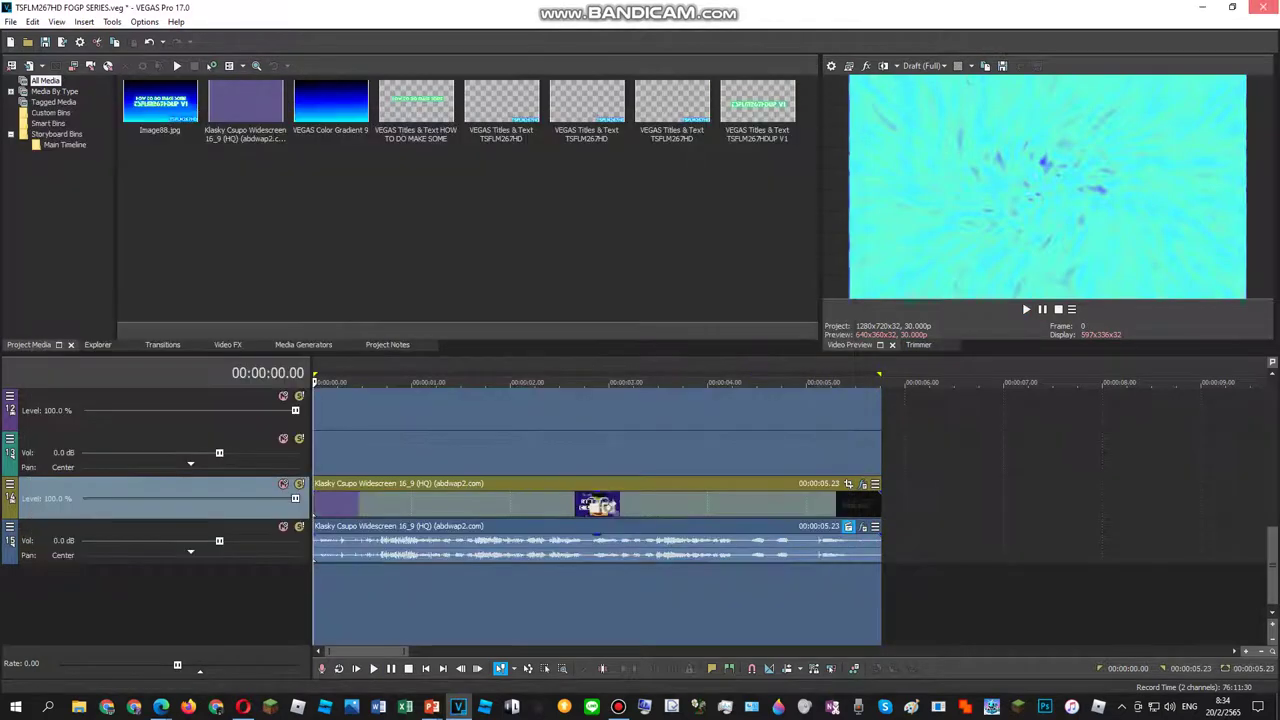
click(1263, 7)
click(686, 281)
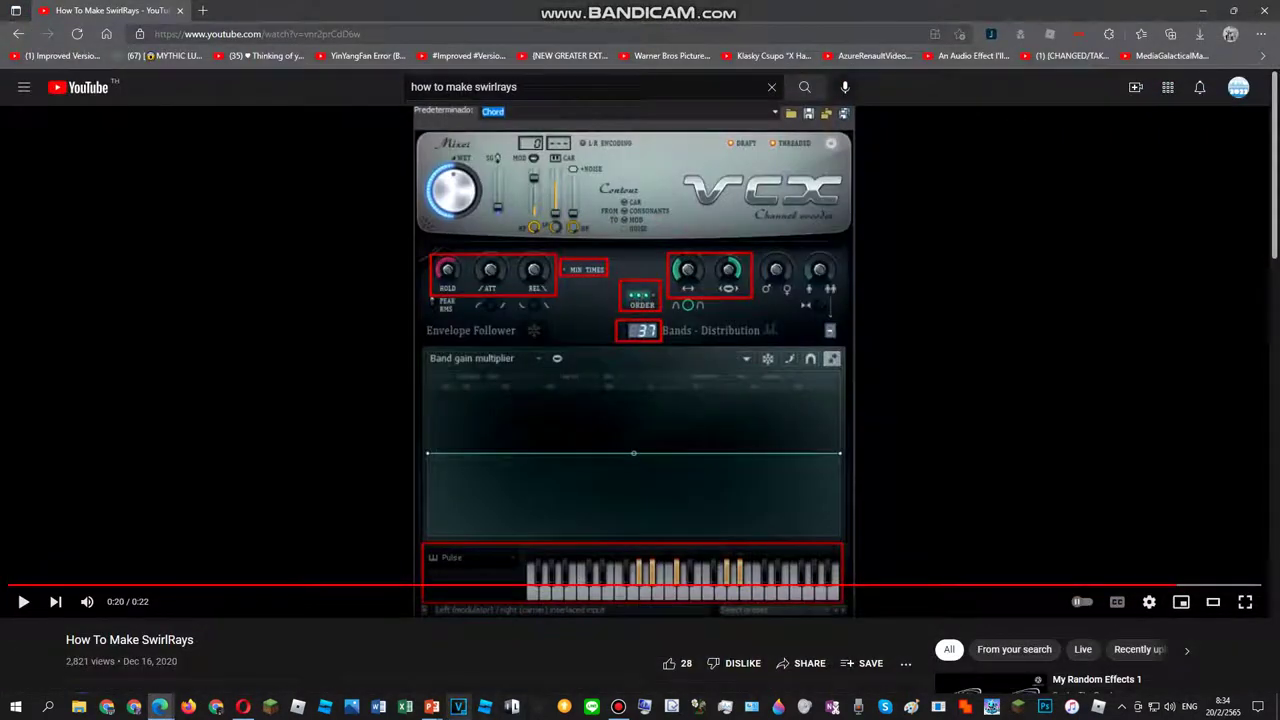
right_click(458, 706)
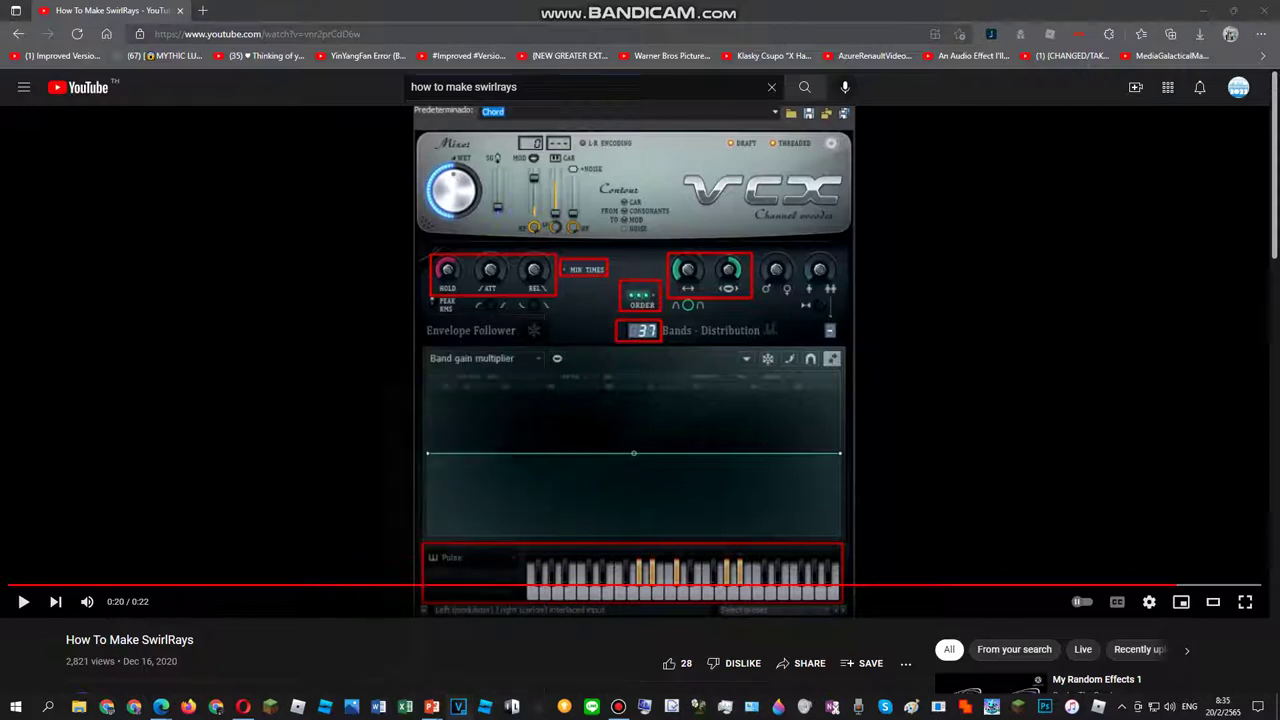
Step: Search YouTube for "how to make spectrapower" while the project reloads
drag(522, 87, 490, 87)
click(490, 87)
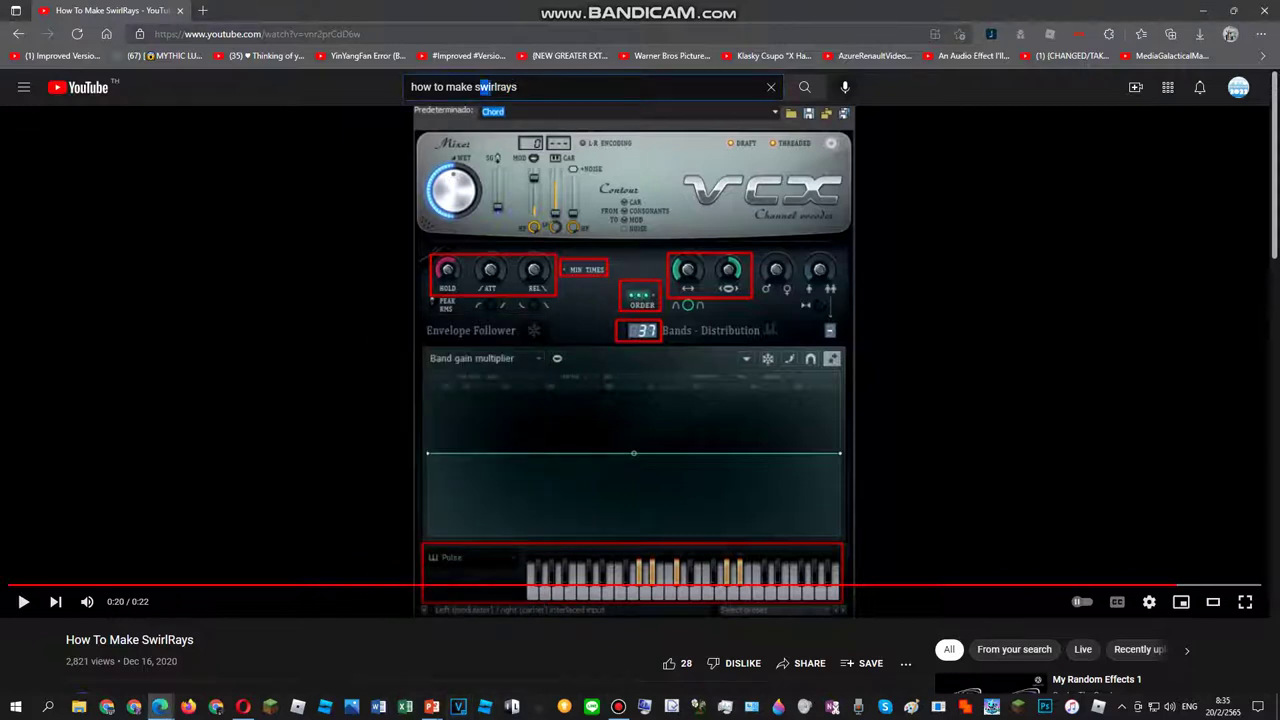
double_click(488, 87)
text(spectra)
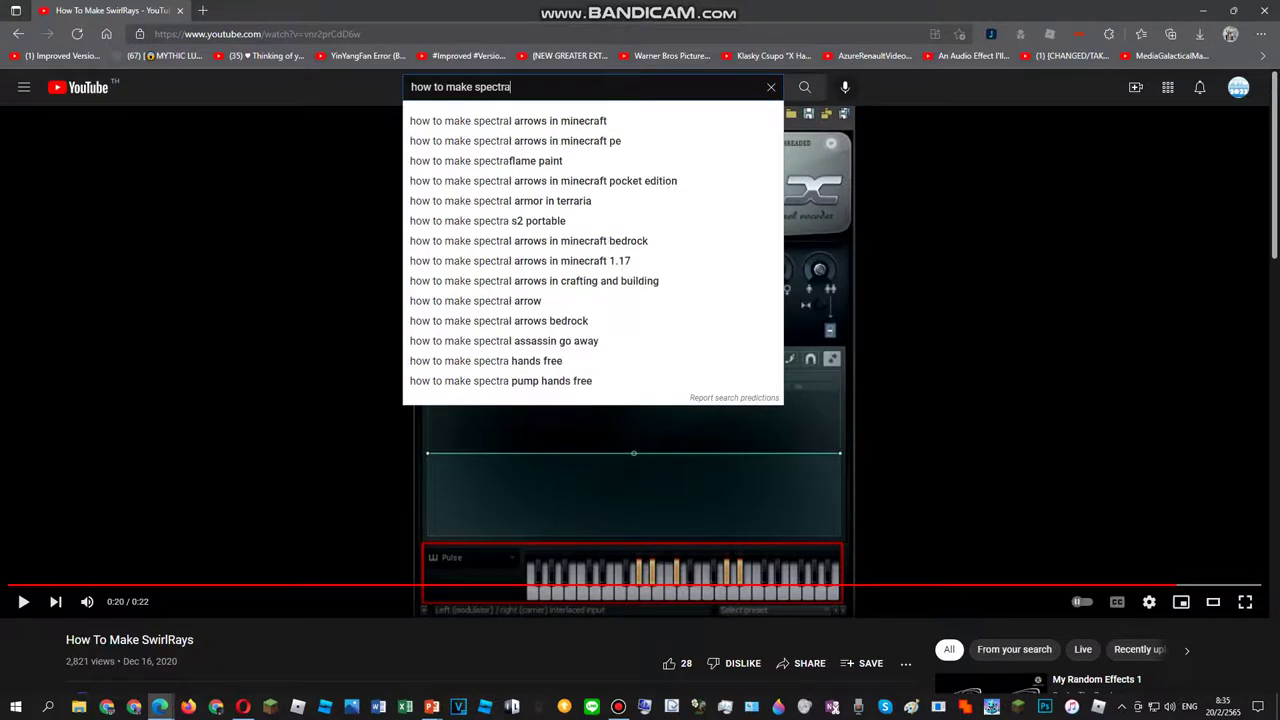
text(power)
key(Return)
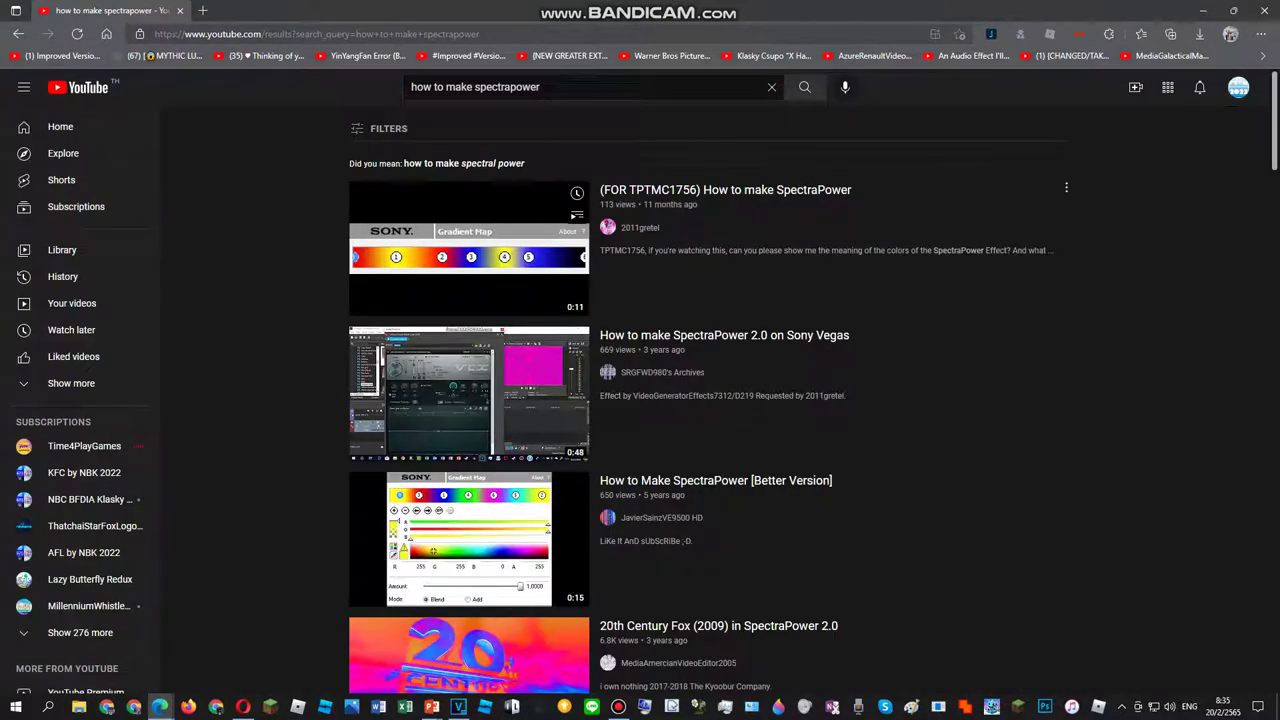
Step: Open the video How to make SpectraPower 2.0 on Sony Vegas and examine its Vocodex settings at 0:27 to 0:28
click(700, 336)
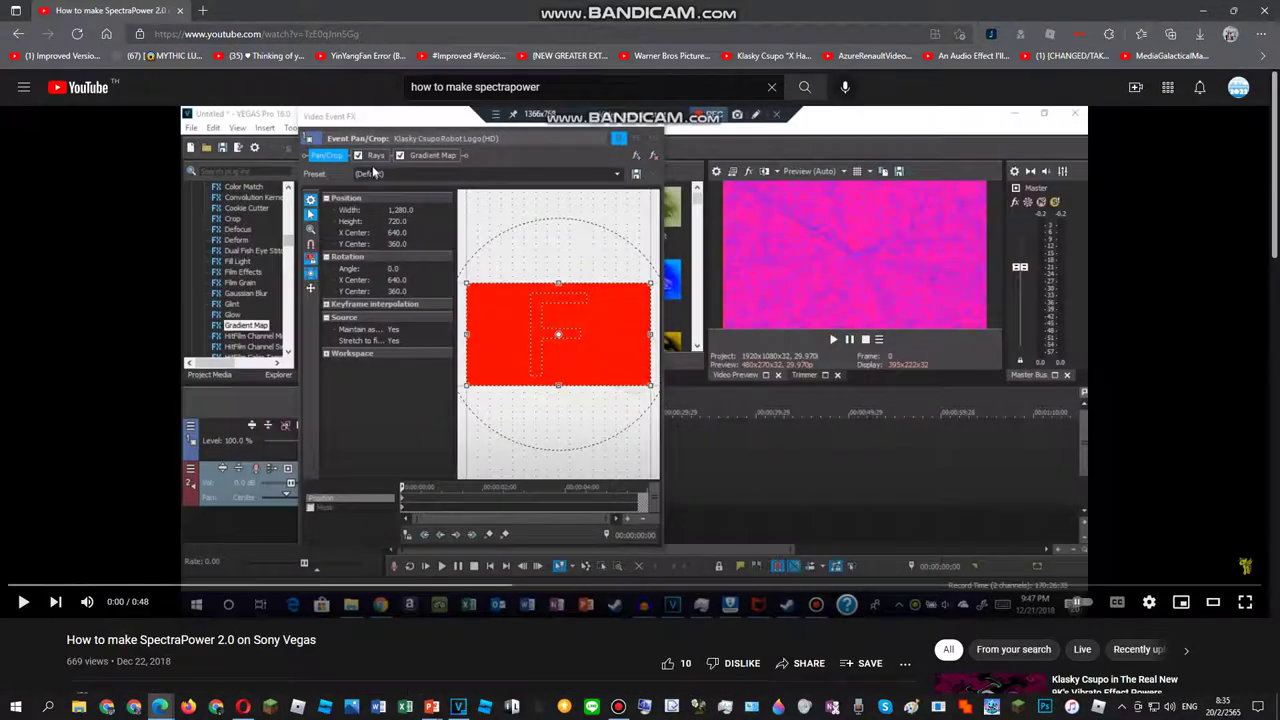
click(604, 585)
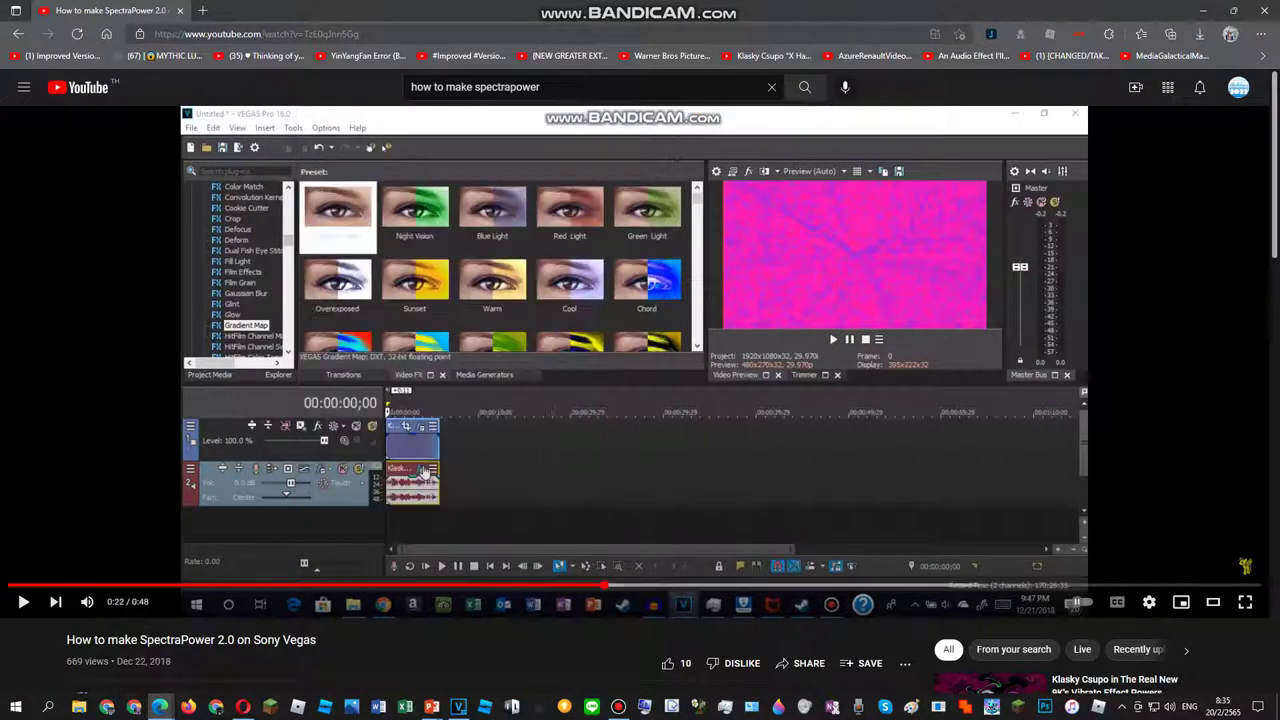
click(720, 585)
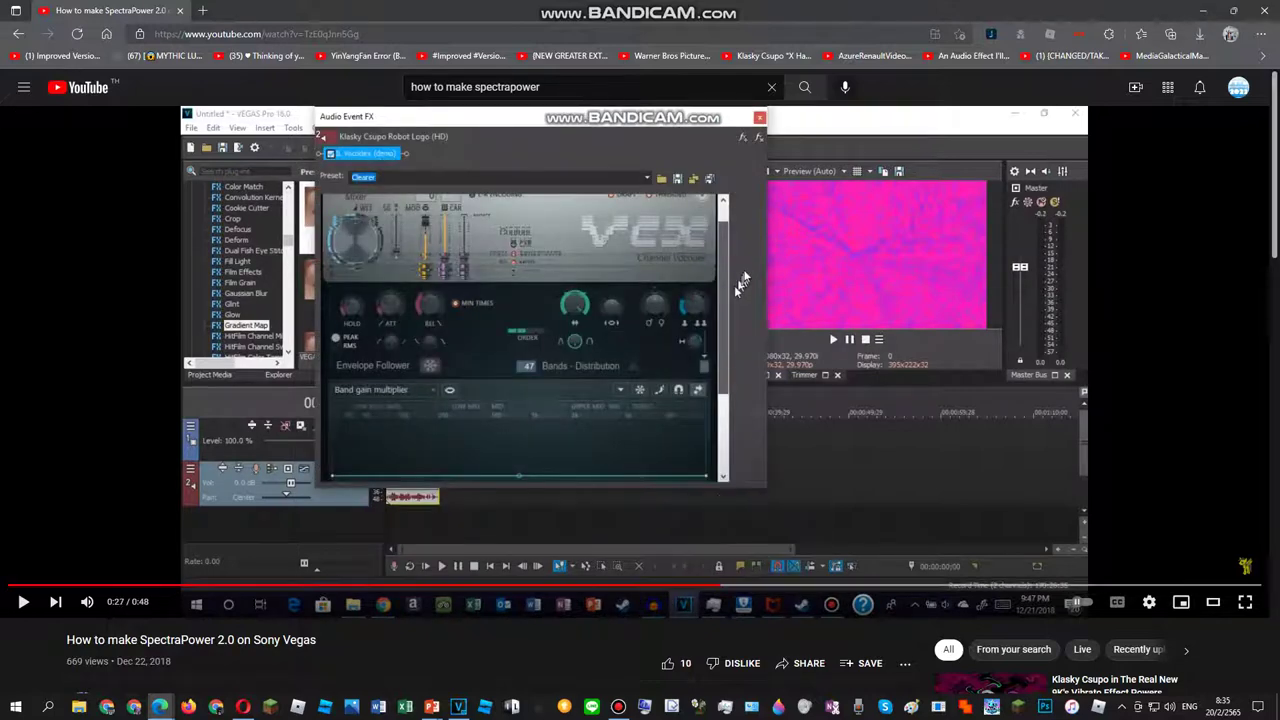
click(24, 602)
key(space)
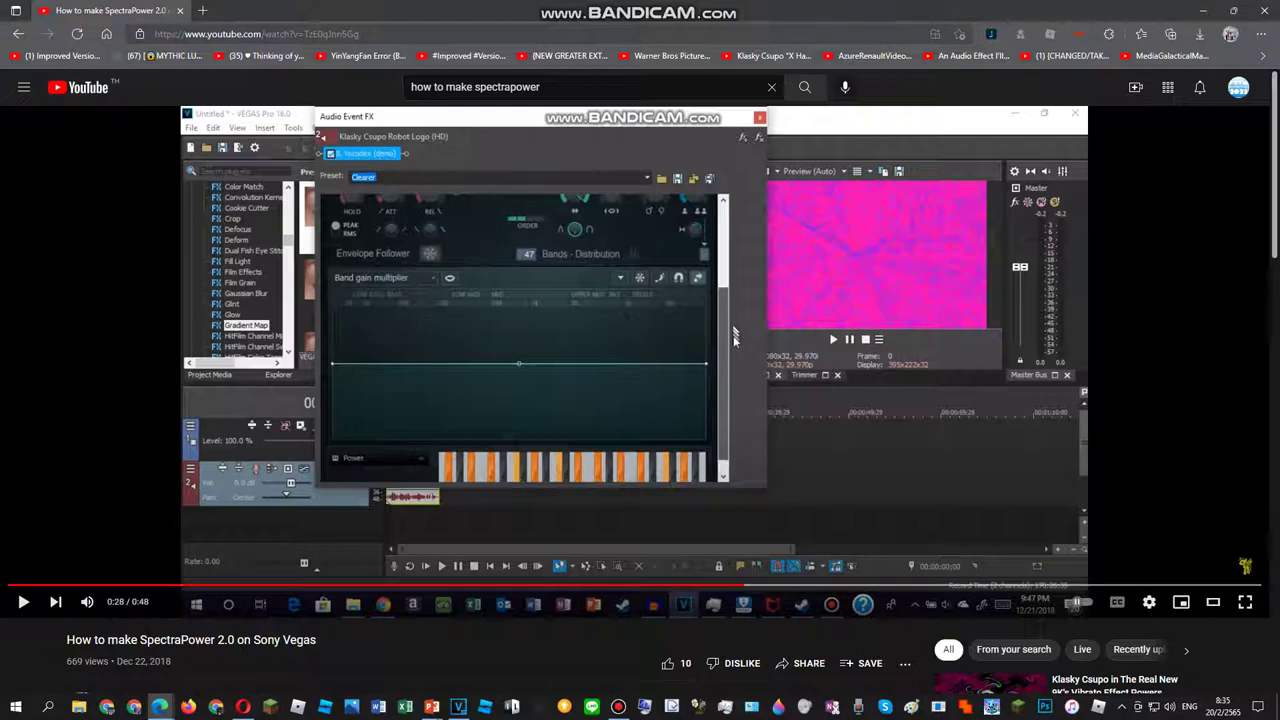
Step: Switch to VEGAS Pro, dismiss the trial reminder and place the timeline cursor at 00:00:02.25 above the Klasky Csupo clip
click(459, 706)
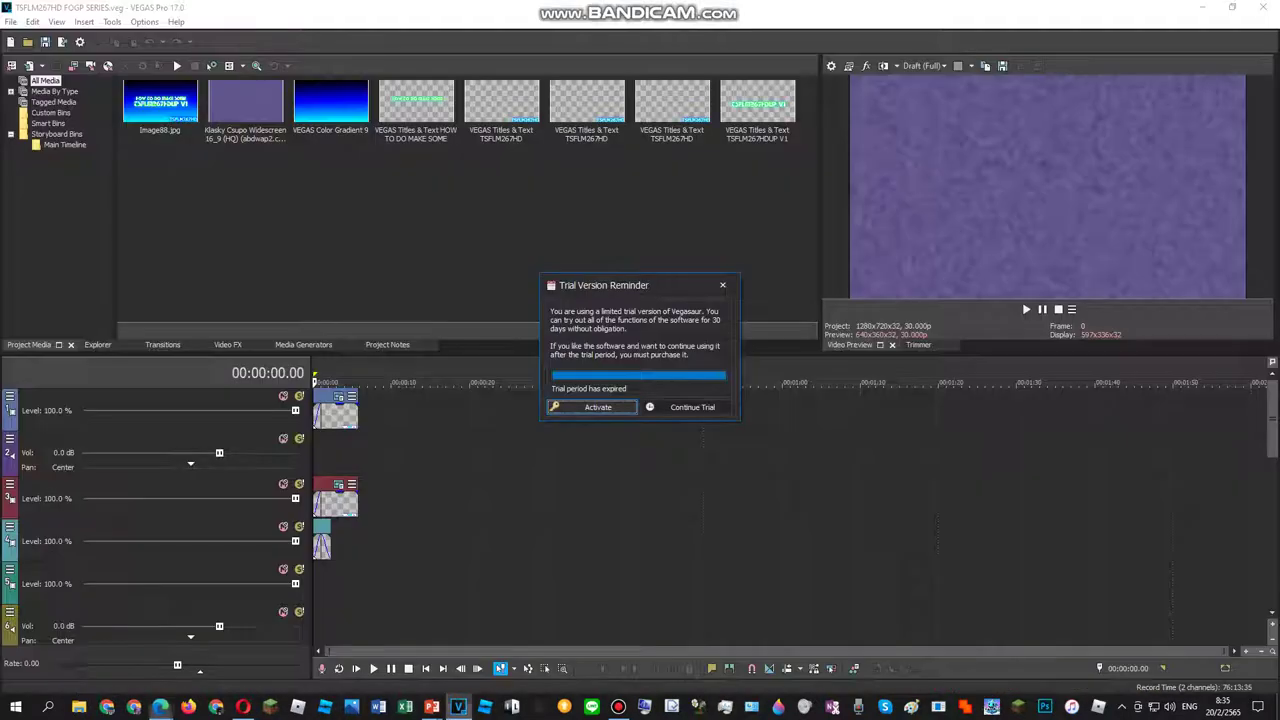
click(723, 285)
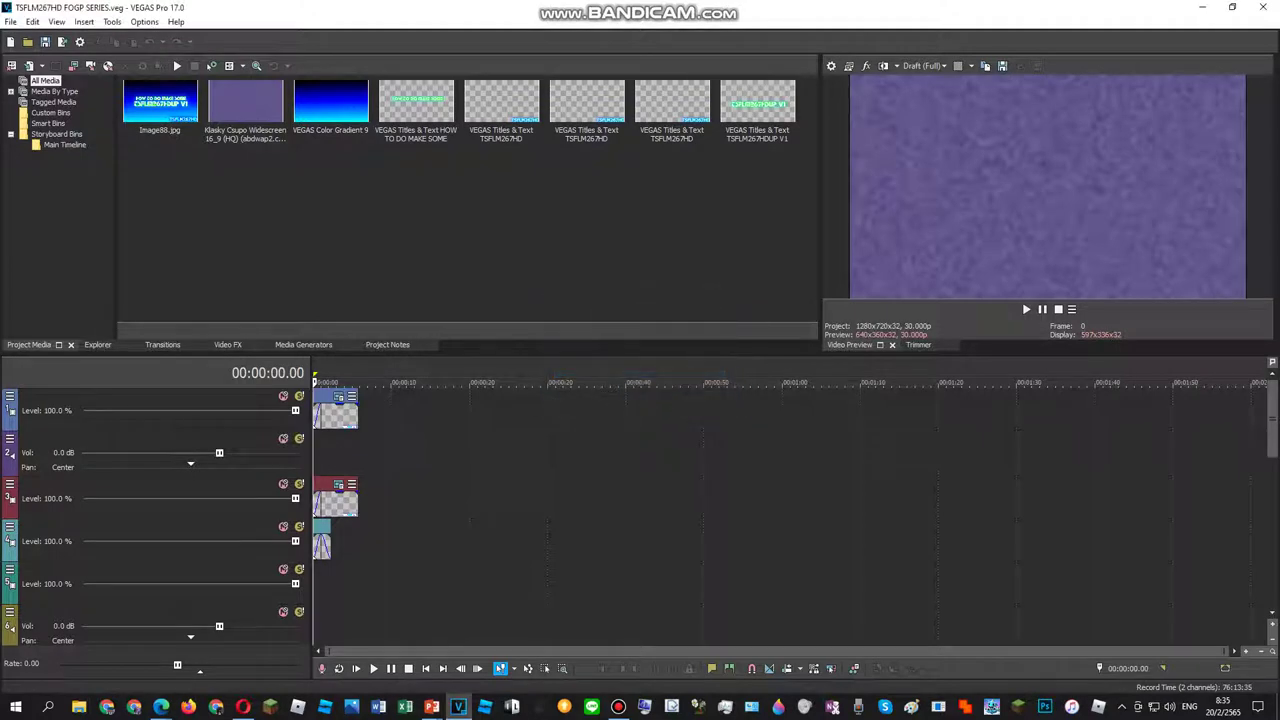
drag(1272, 425, 1272, 575)
scroll(790, 520, up, 5)
scroll(593, 520, up, 3)
click(593, 453)
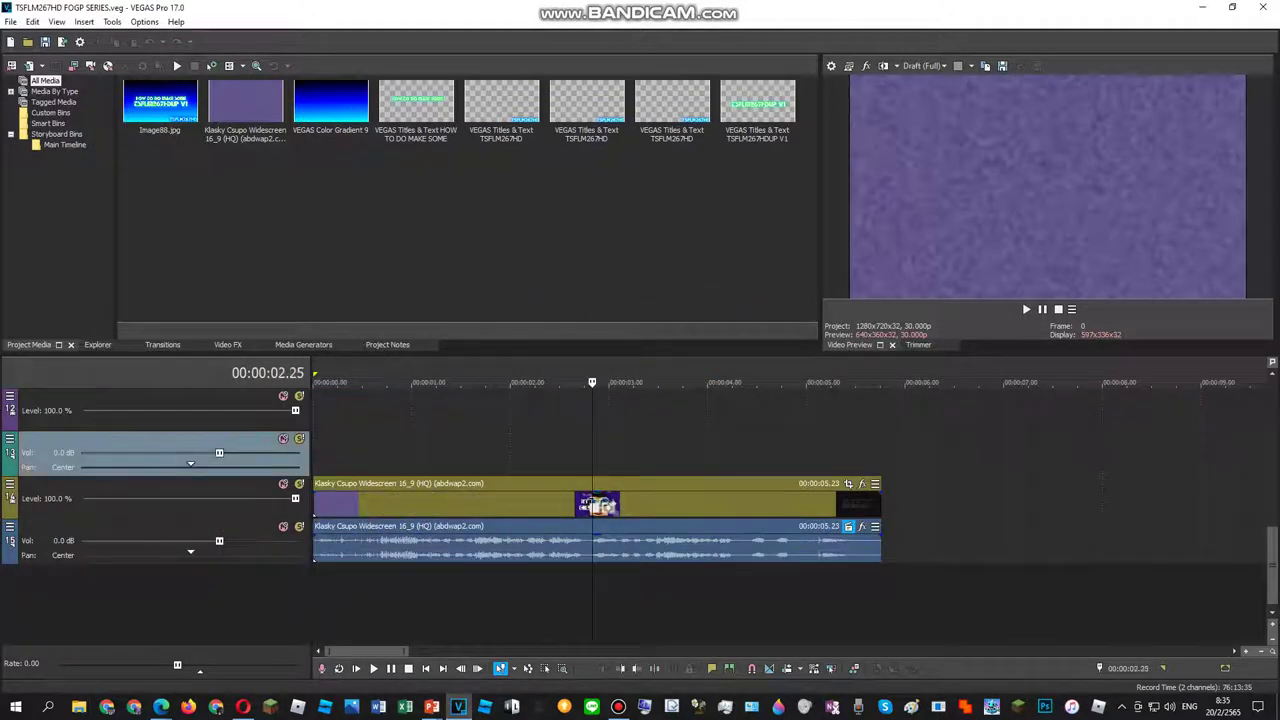
Step: Move the timeline cursor to 00:00:02.26 and add the VEGAS Rays and VEGAS Gradient Map effects to the Klasky Csupo video event
click(599, 453)
key(Left)
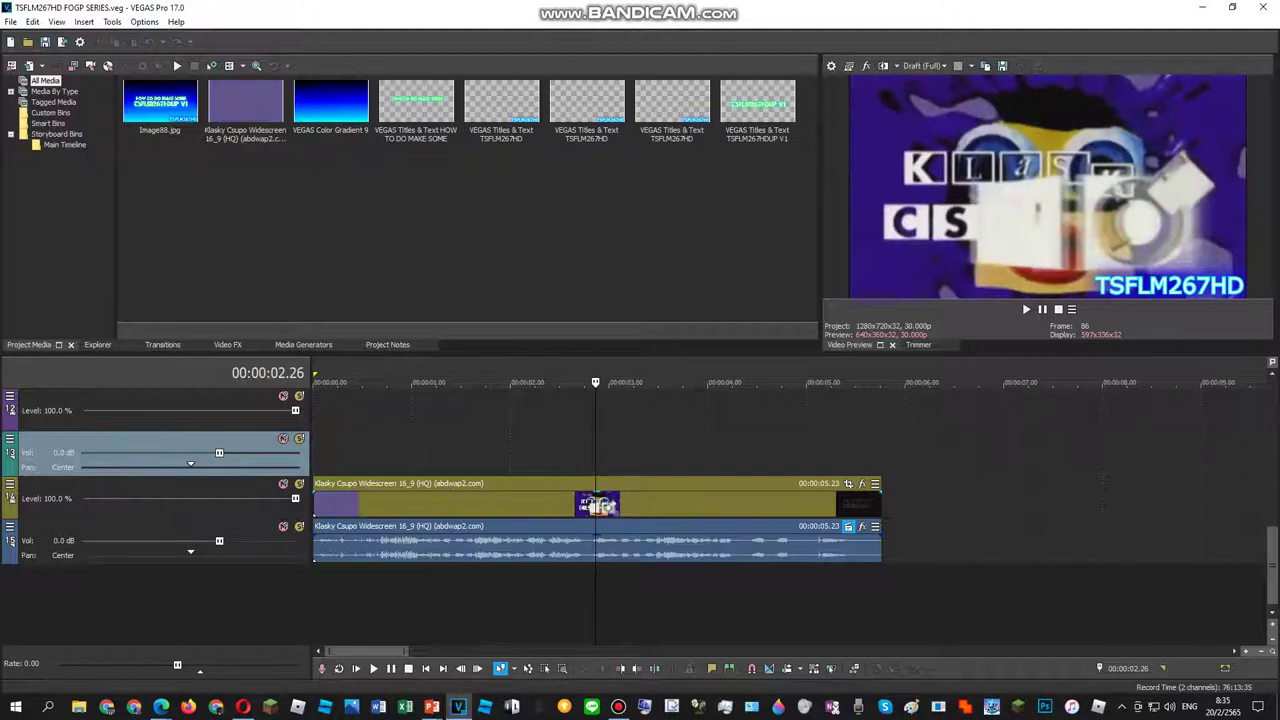
right_click(612, 503)
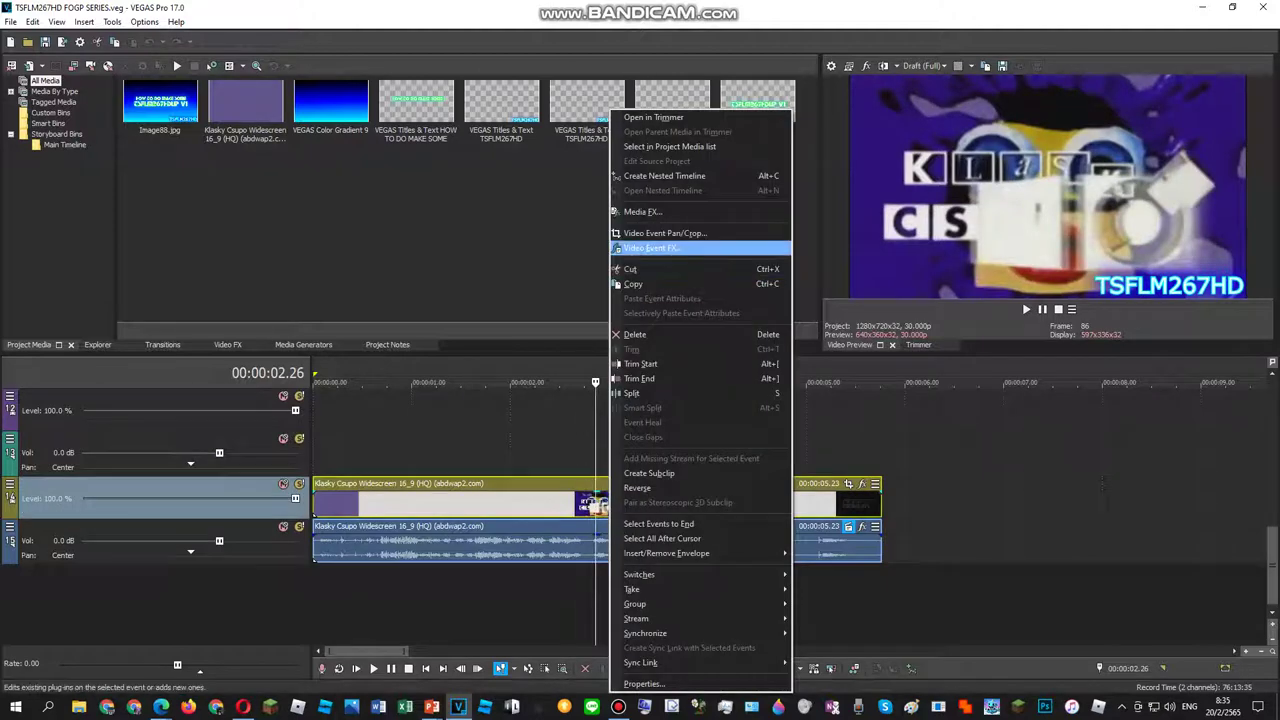
click(650, 248)
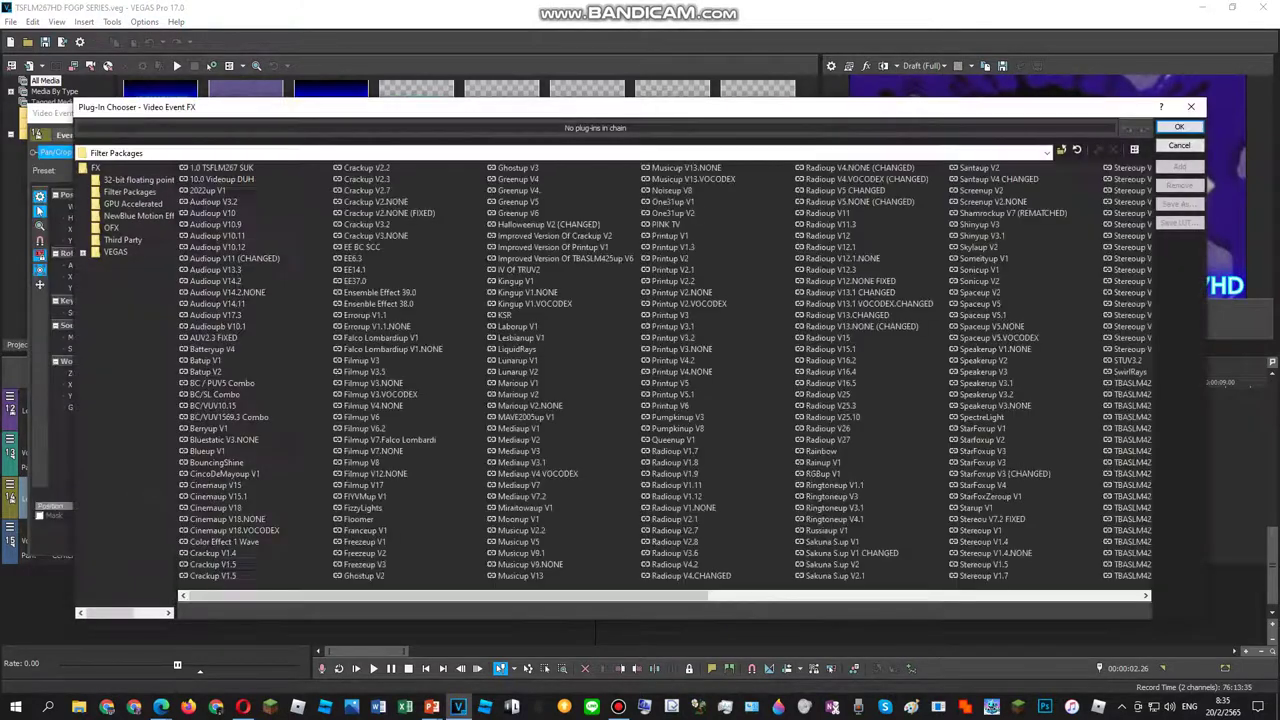
click(96, 168)
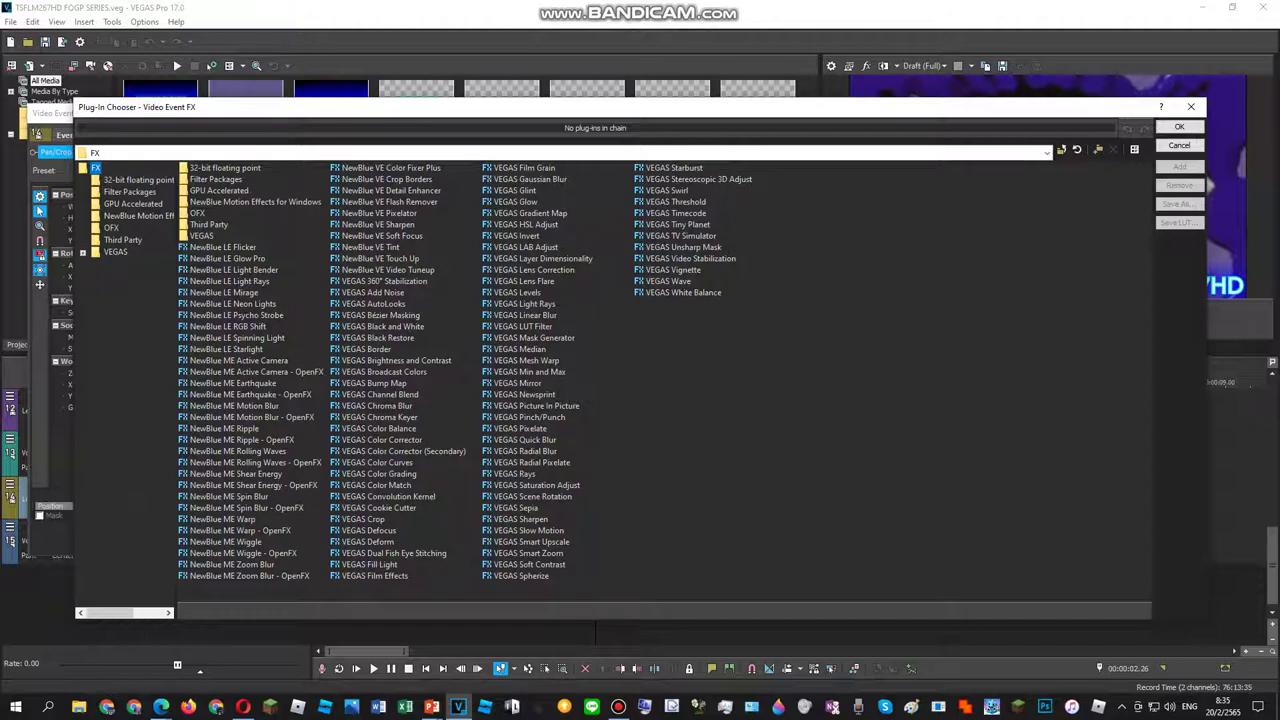
double_click(518, 473)
double_click(530, 213)
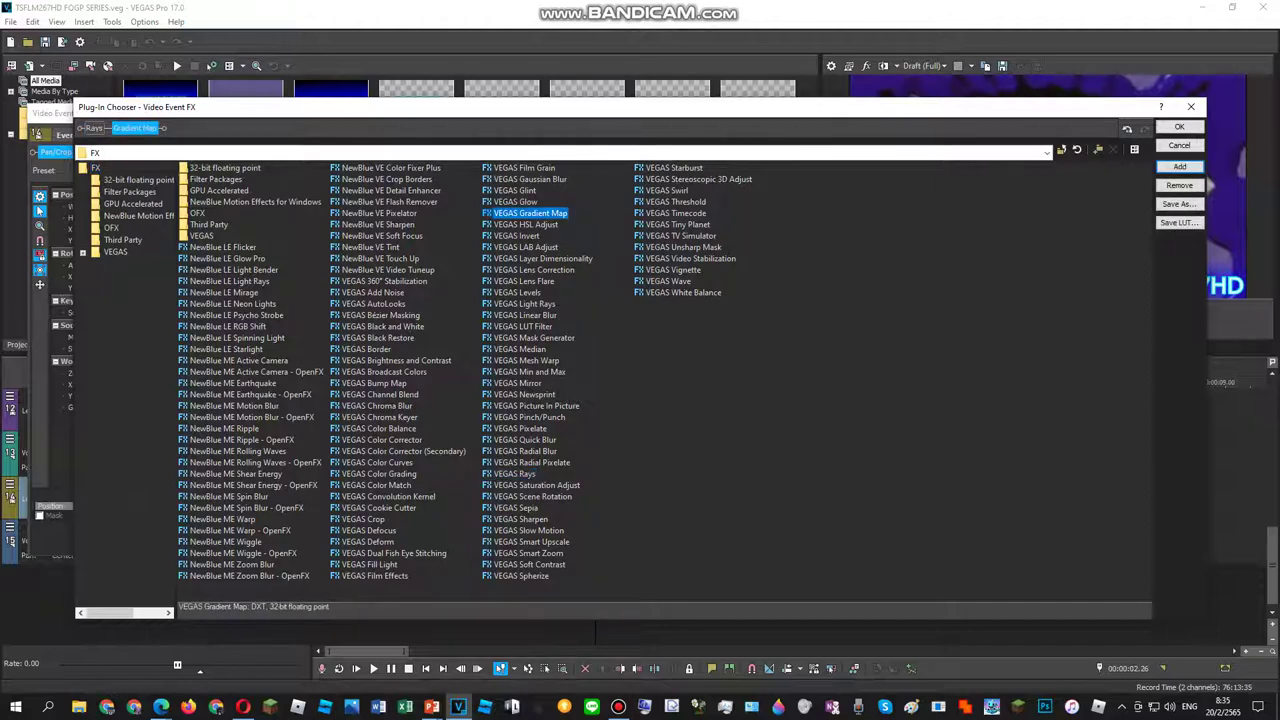
click(1180, 127)
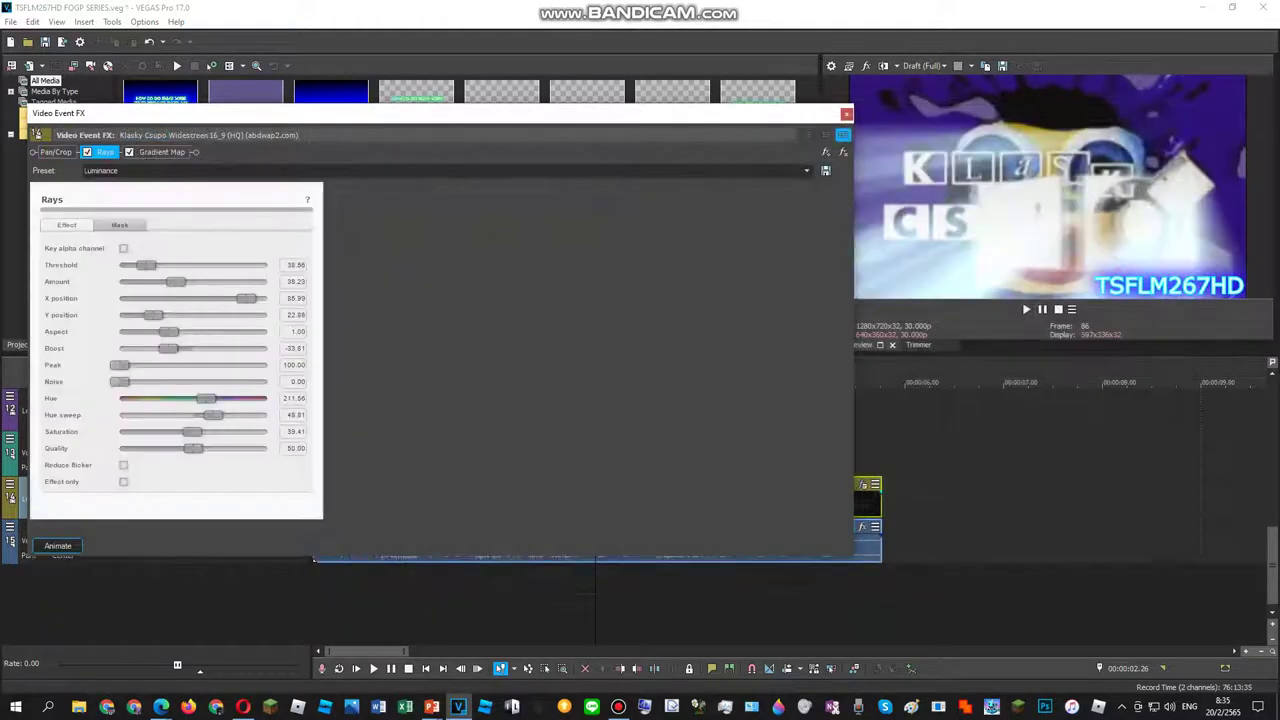
Step: Try the Diamond Standard preset on the Rays effect
click(806, 170)
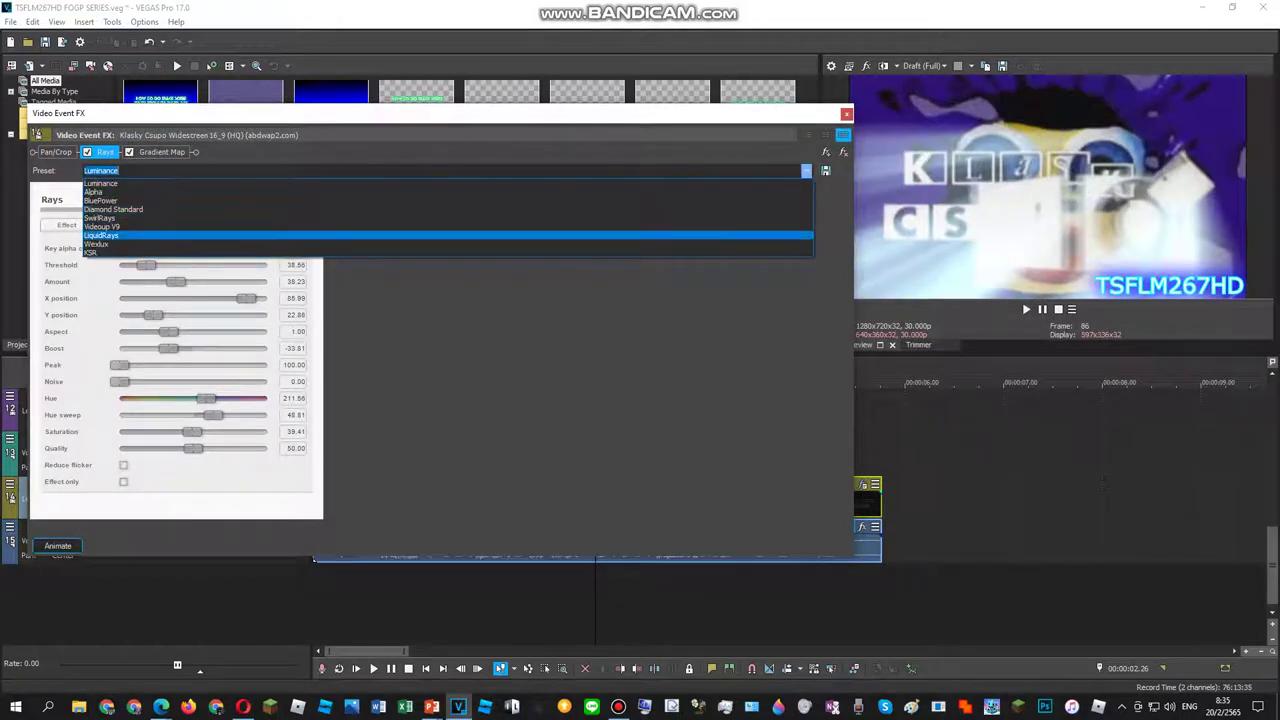
key(Up)
key(Up)
key(Up)
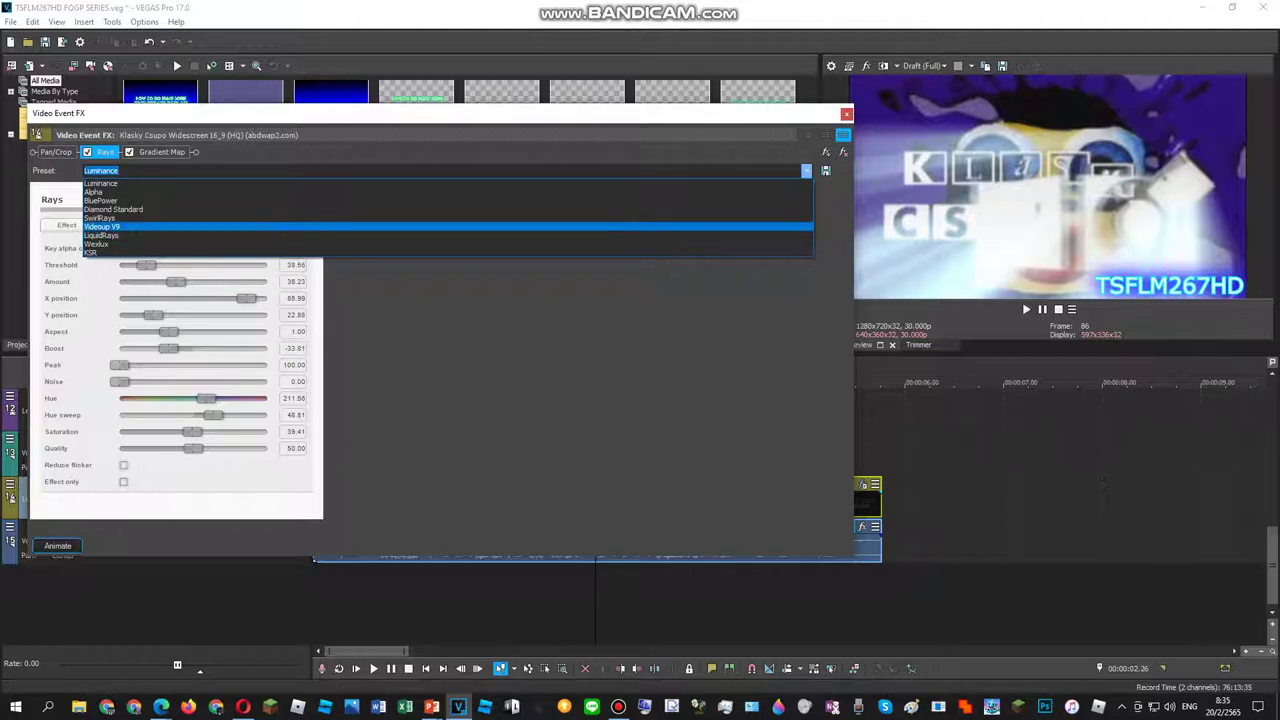
key(Return)
Step: Apply the BluePower preset to the Rays effect
click(806, 170)
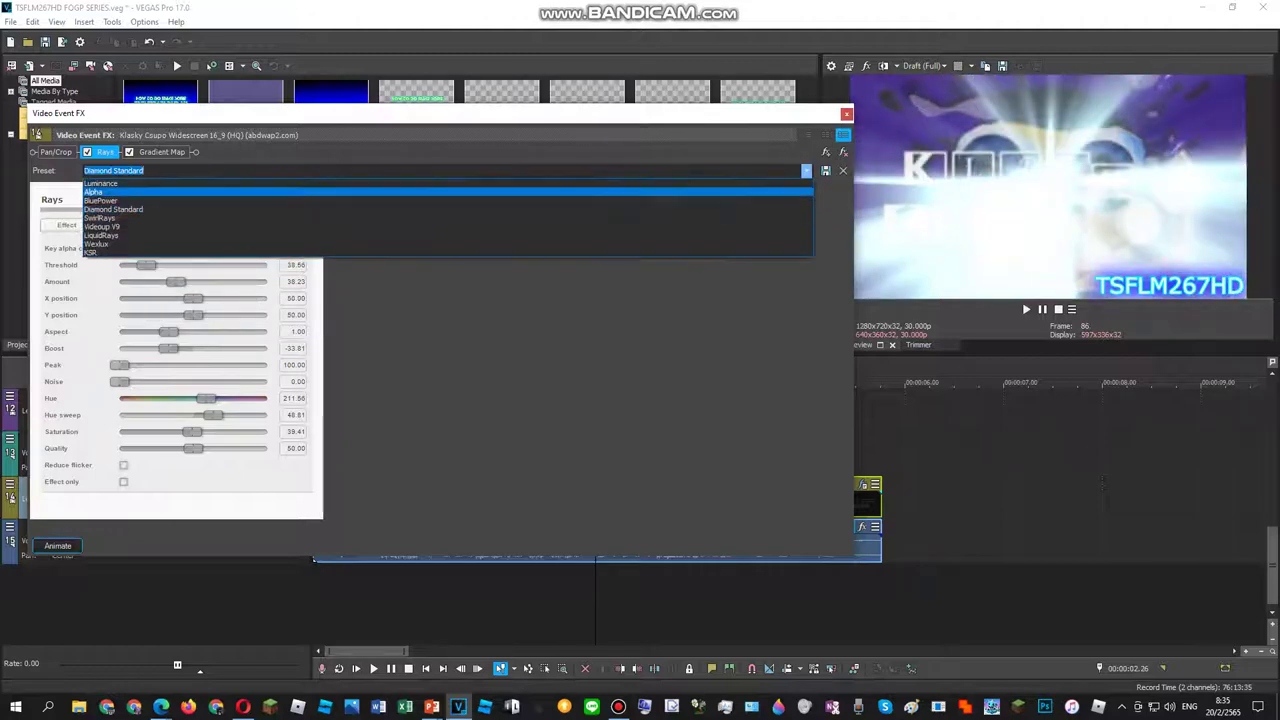
click(795, 200)
key(alt+Down)
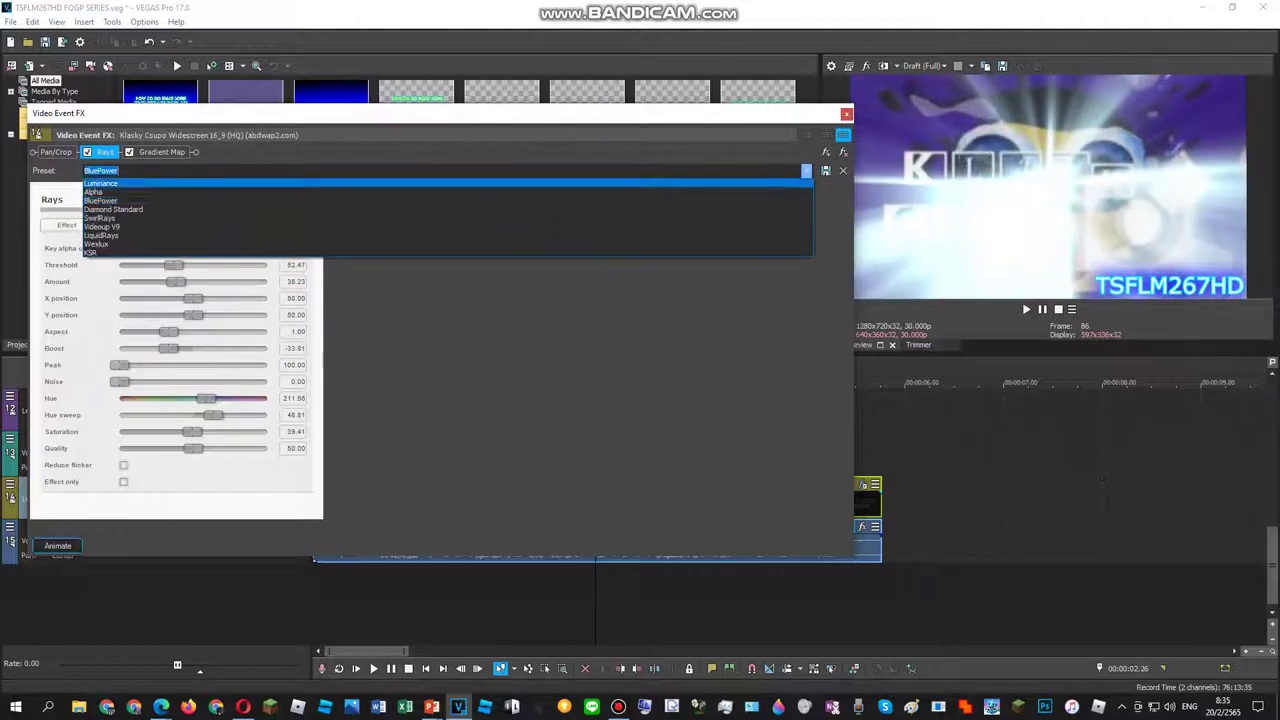
key(Down)
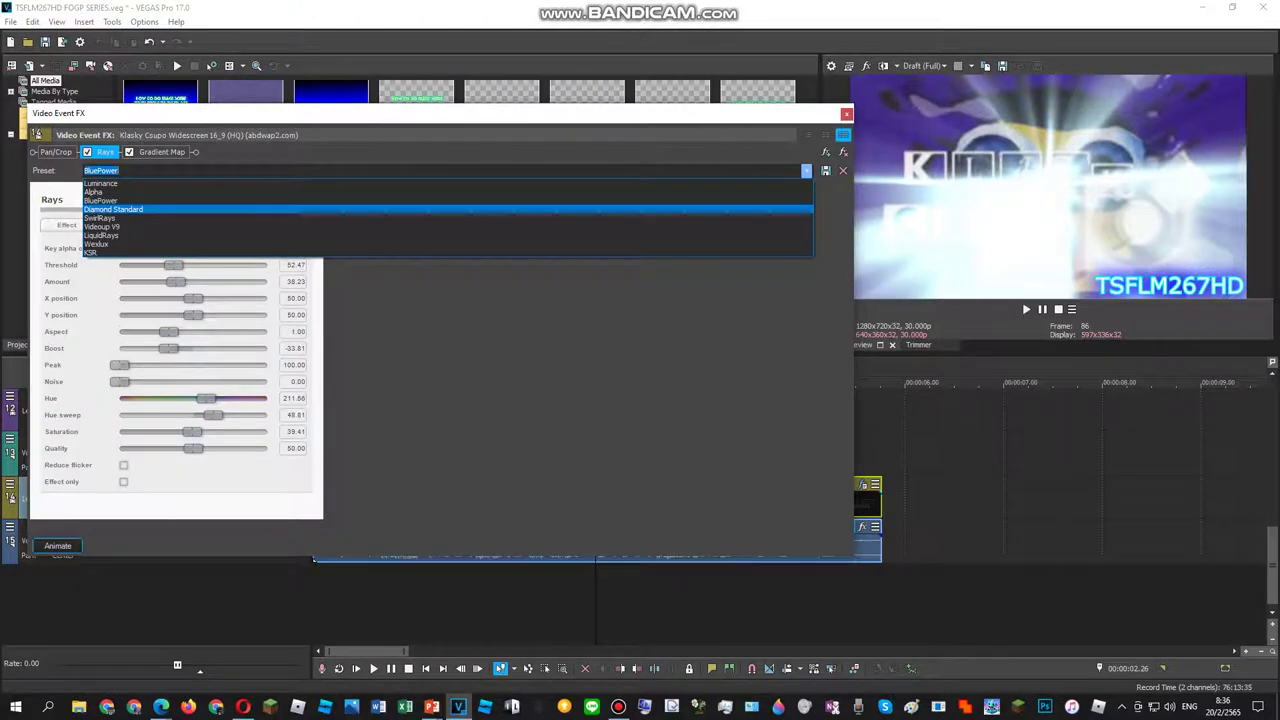
key(Up)
key(Return)
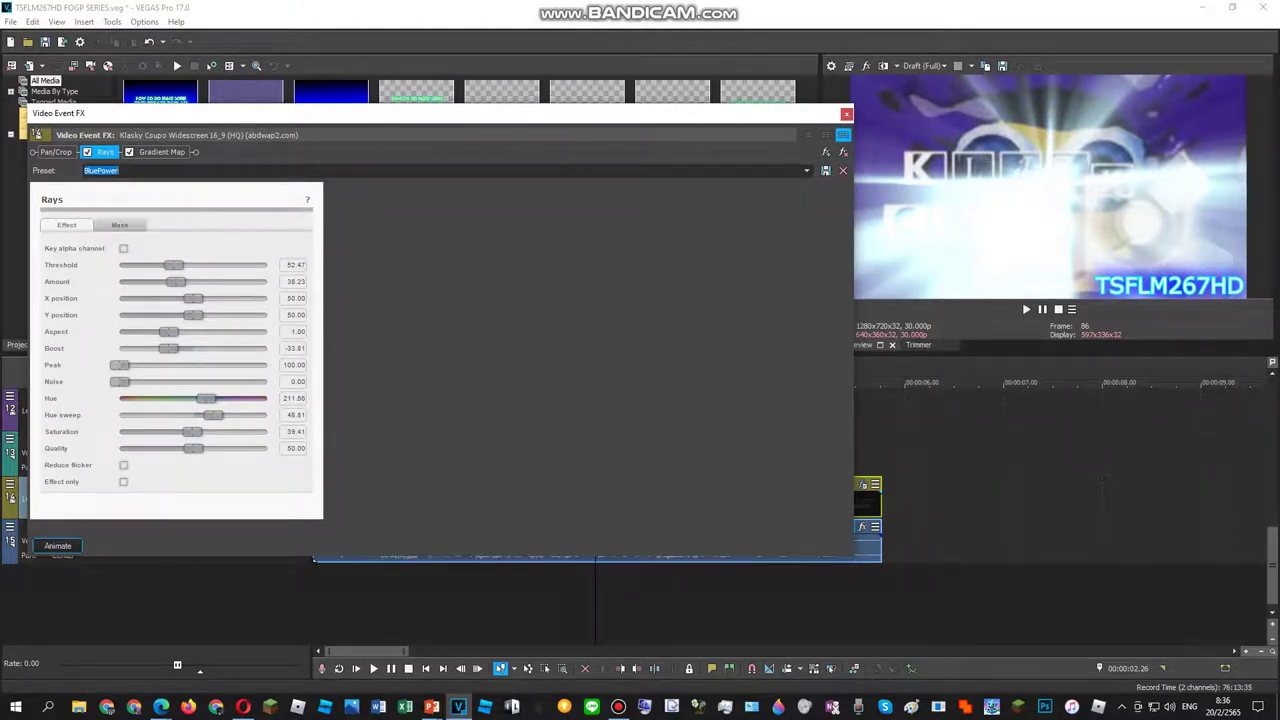
Step: Apply the SpectraTSFLM267Power preset to the Gradient Map effect
click(161, 152)
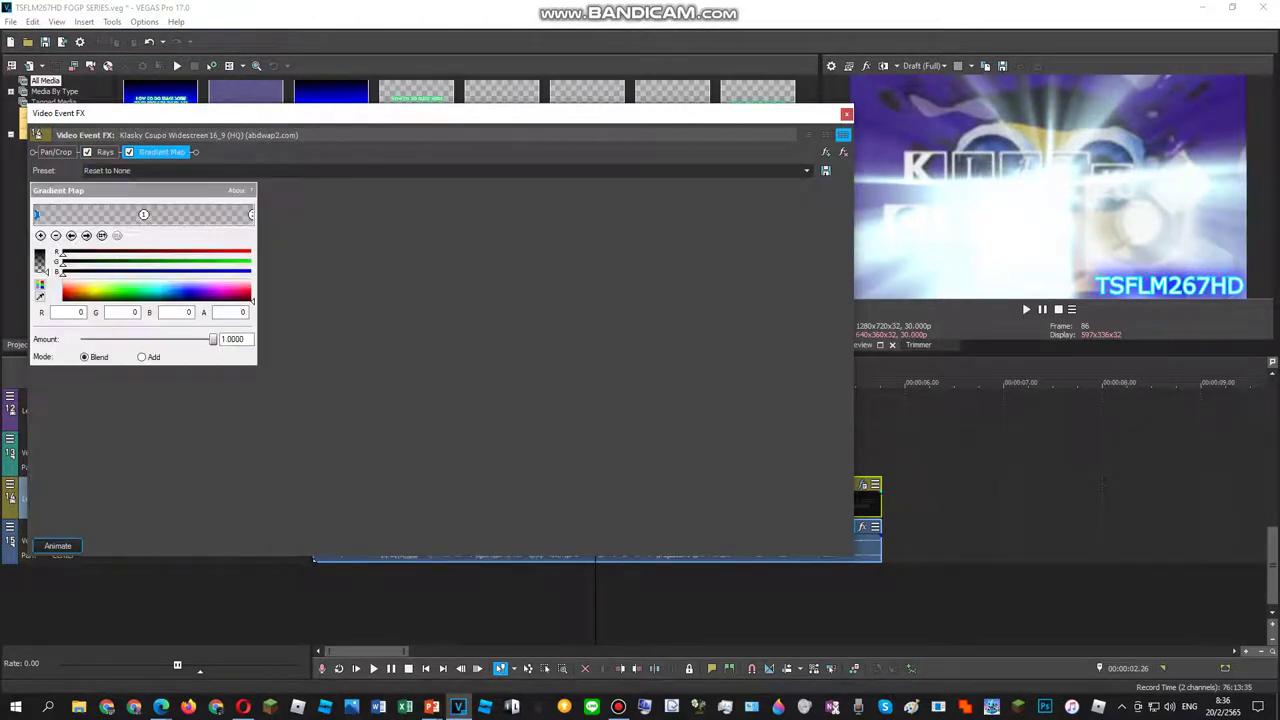
click(807, 171)
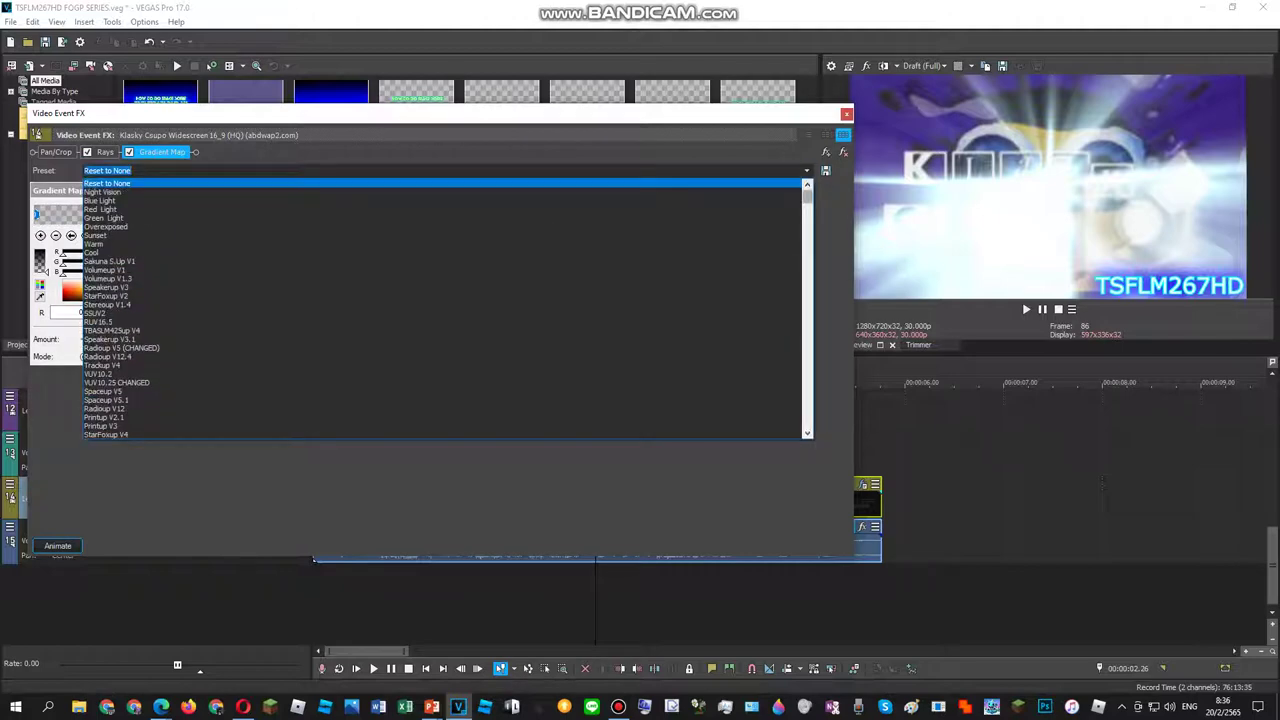
scroll(445, 308, down, 20)
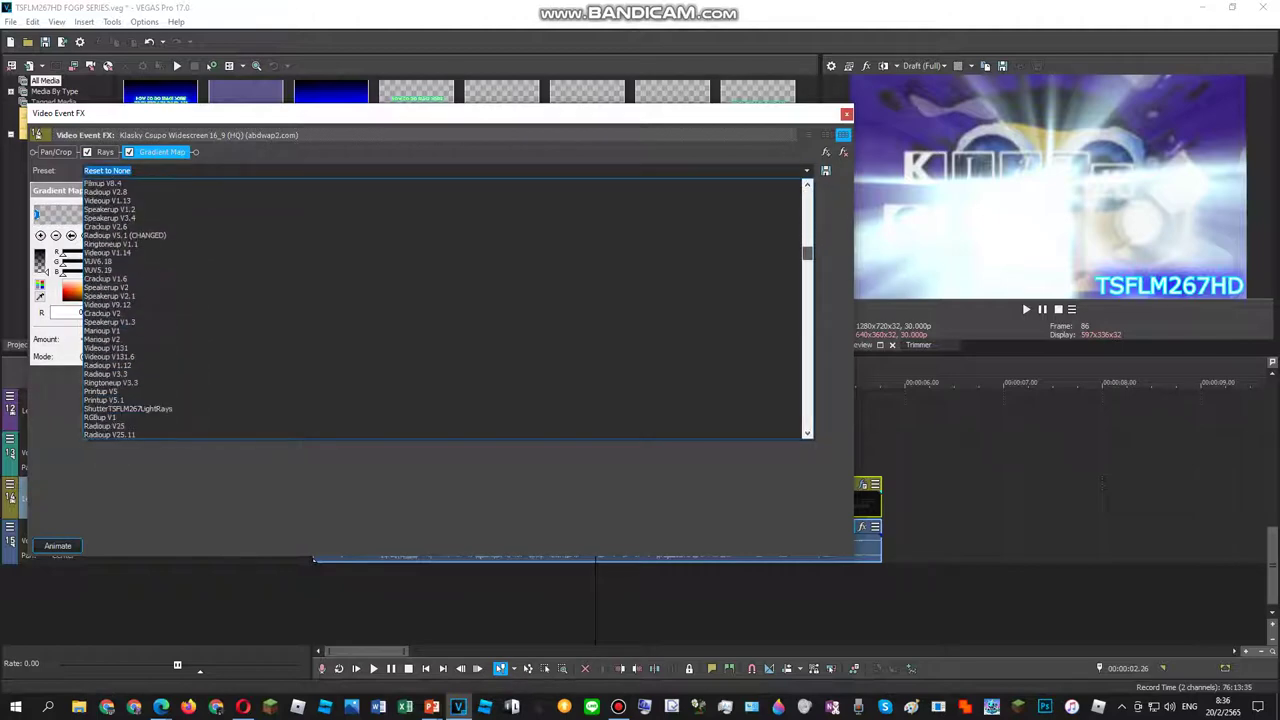
scroll(445, 308, down, 5)
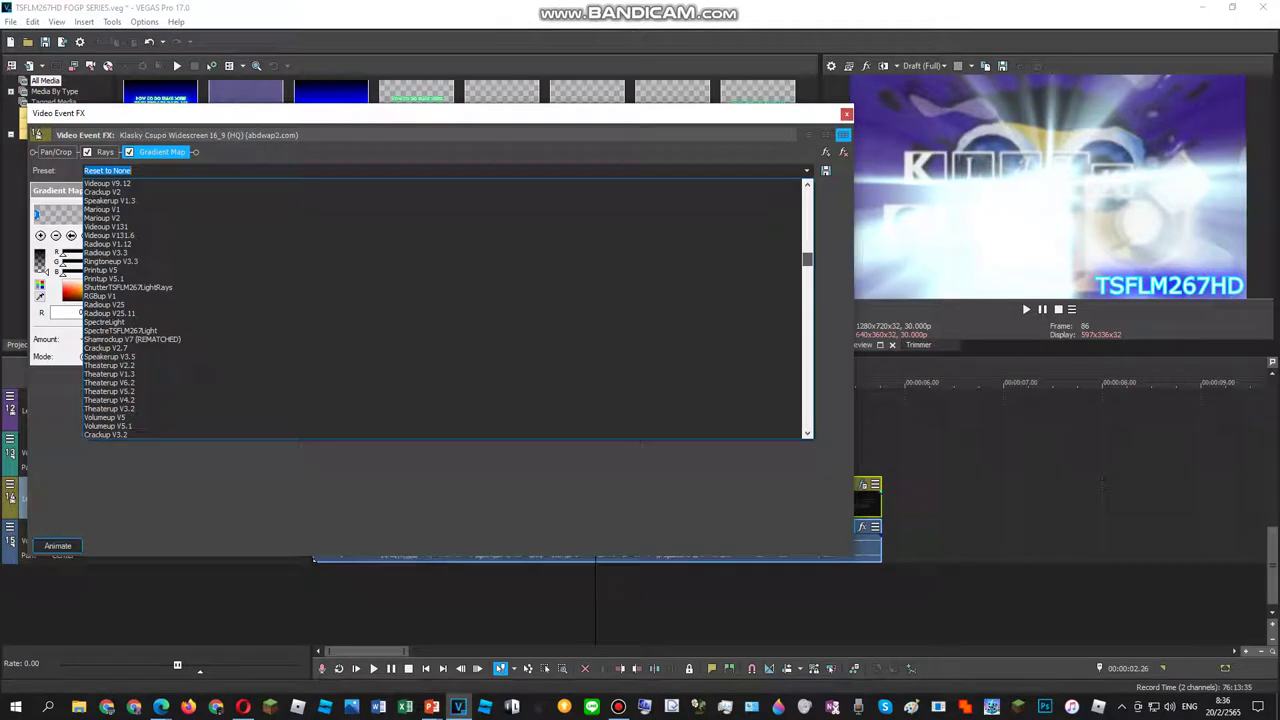
scroll(445, 308, down, 7)
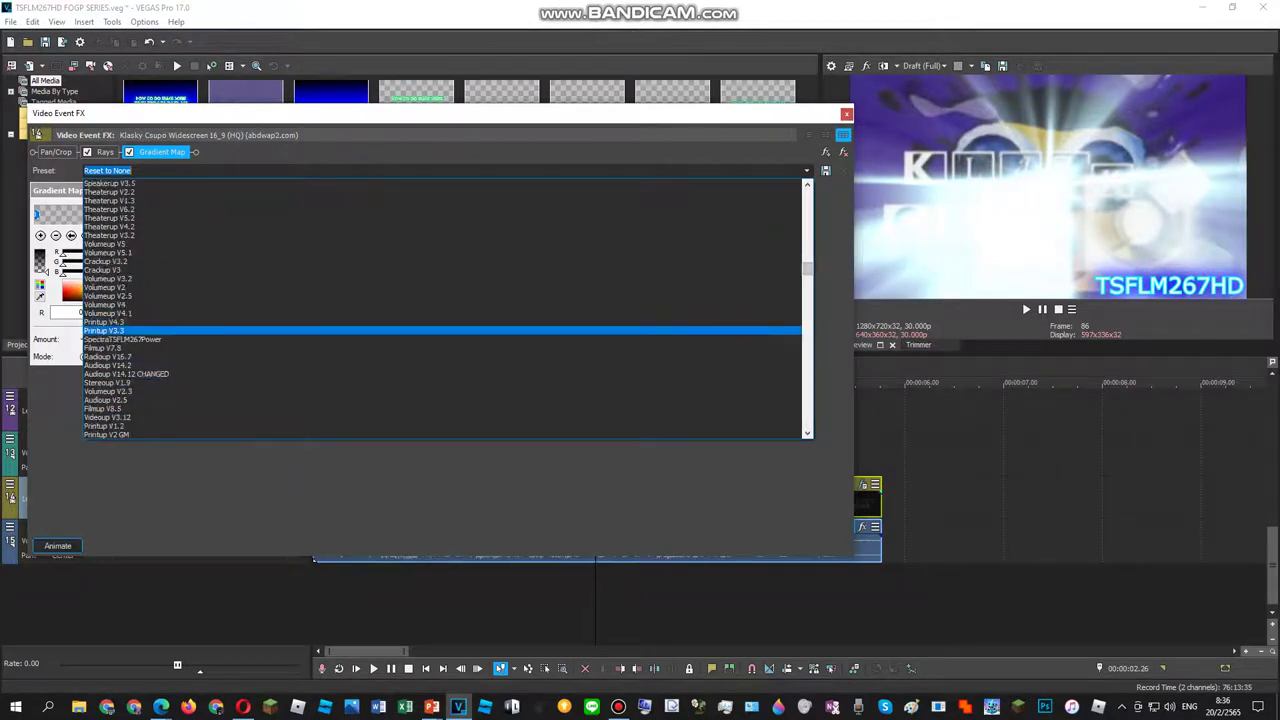
click(122, 339)
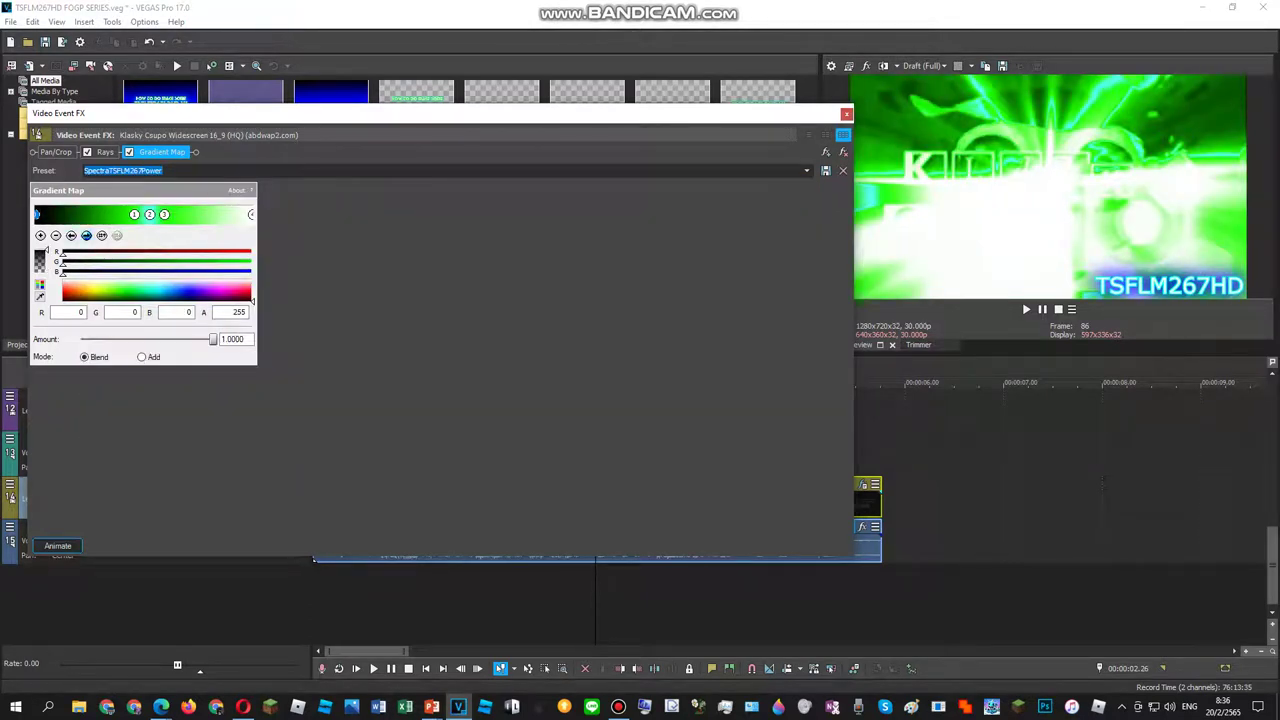
Step: Go through the Gradient Map's color points one by one to examine their RGB values, and close the video effects window
click(86, 236)
click(86, 236)
click(86, 236)
click(86, 236)
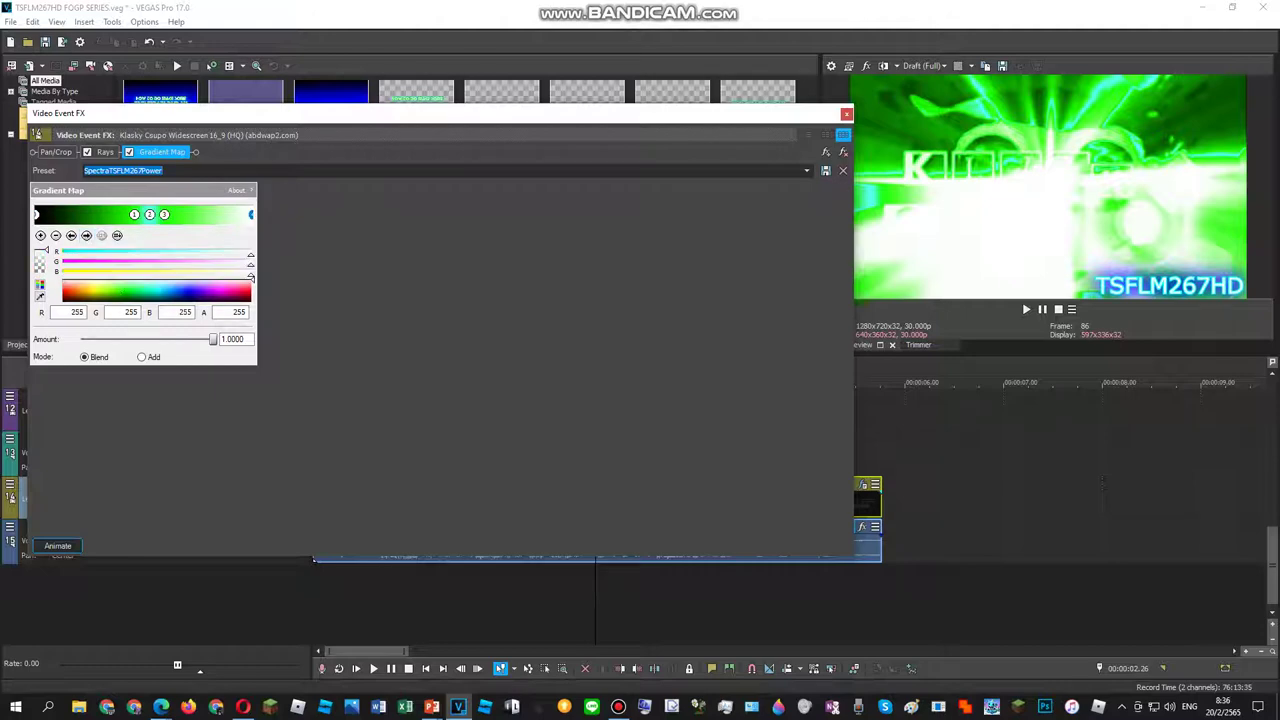
click(846, 114)
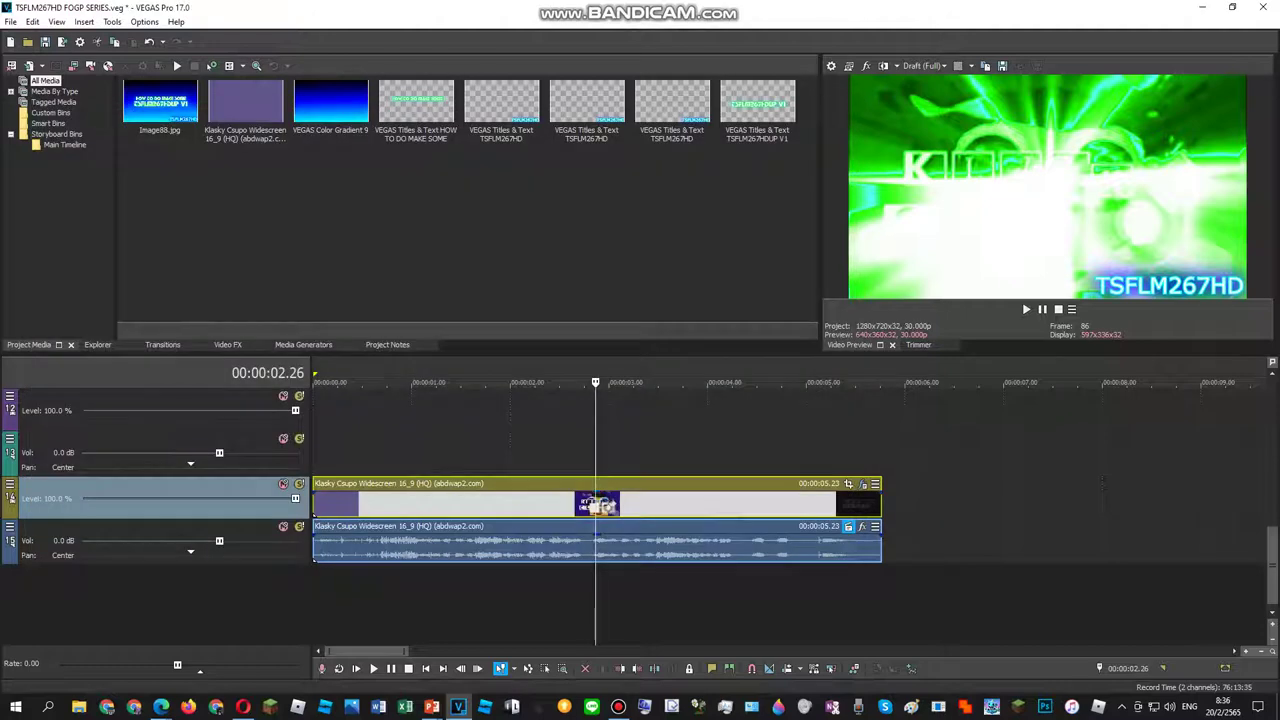
click(618, 707)
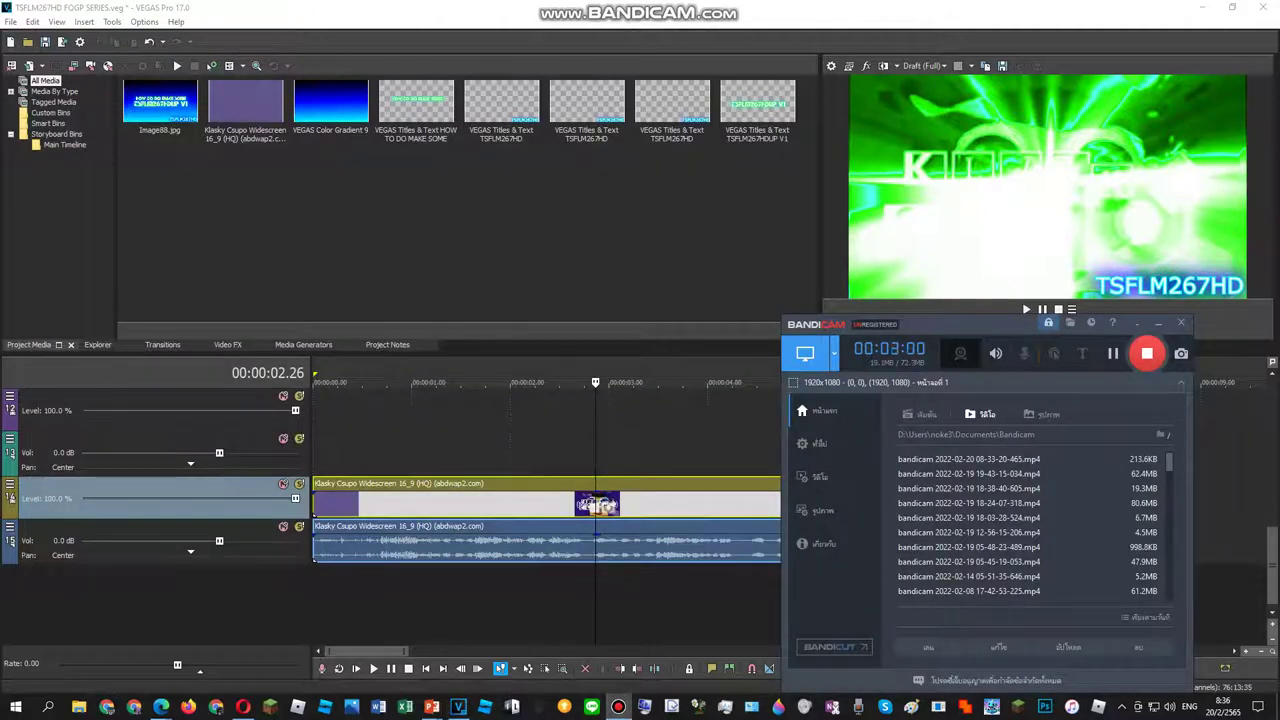
click(618, 707)
Step: Add the IL Vocodex (demo) audio effect to the Klasky Csupo audio event
click(605, 604)
click(595, 604)
scroll(595, 604, up, 5)
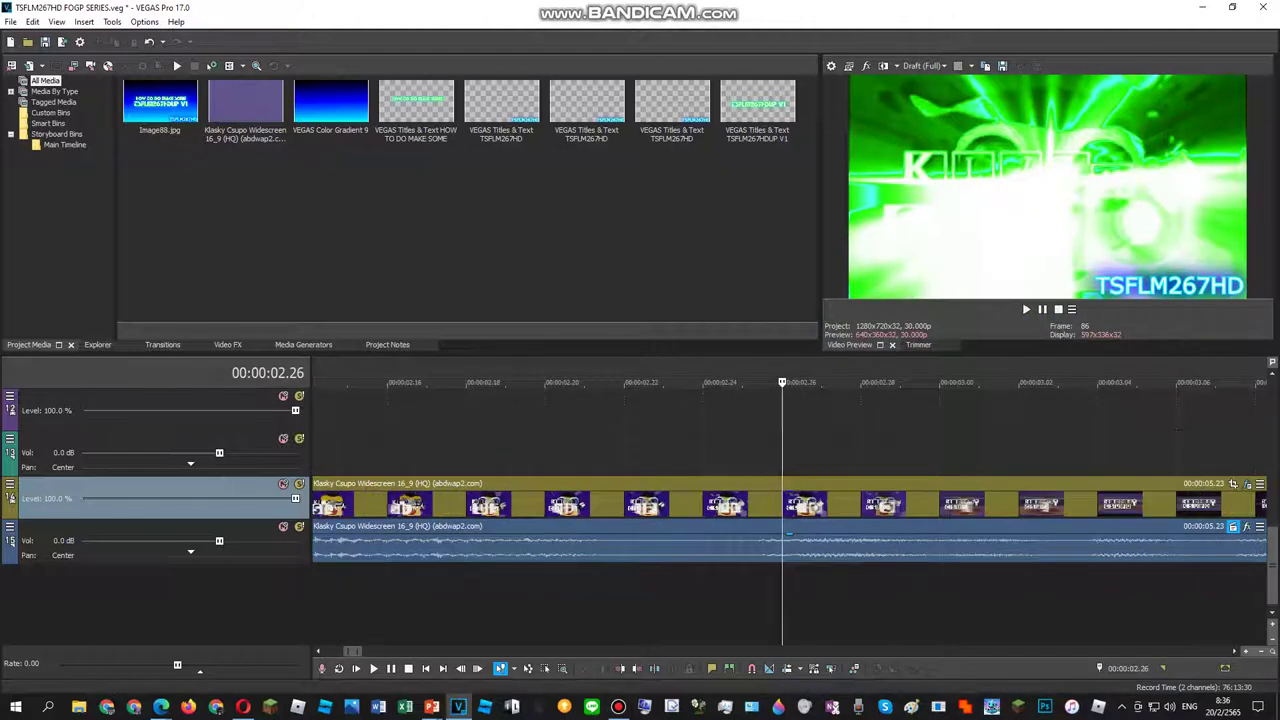
right_click(815, 545)
click(872, 262)
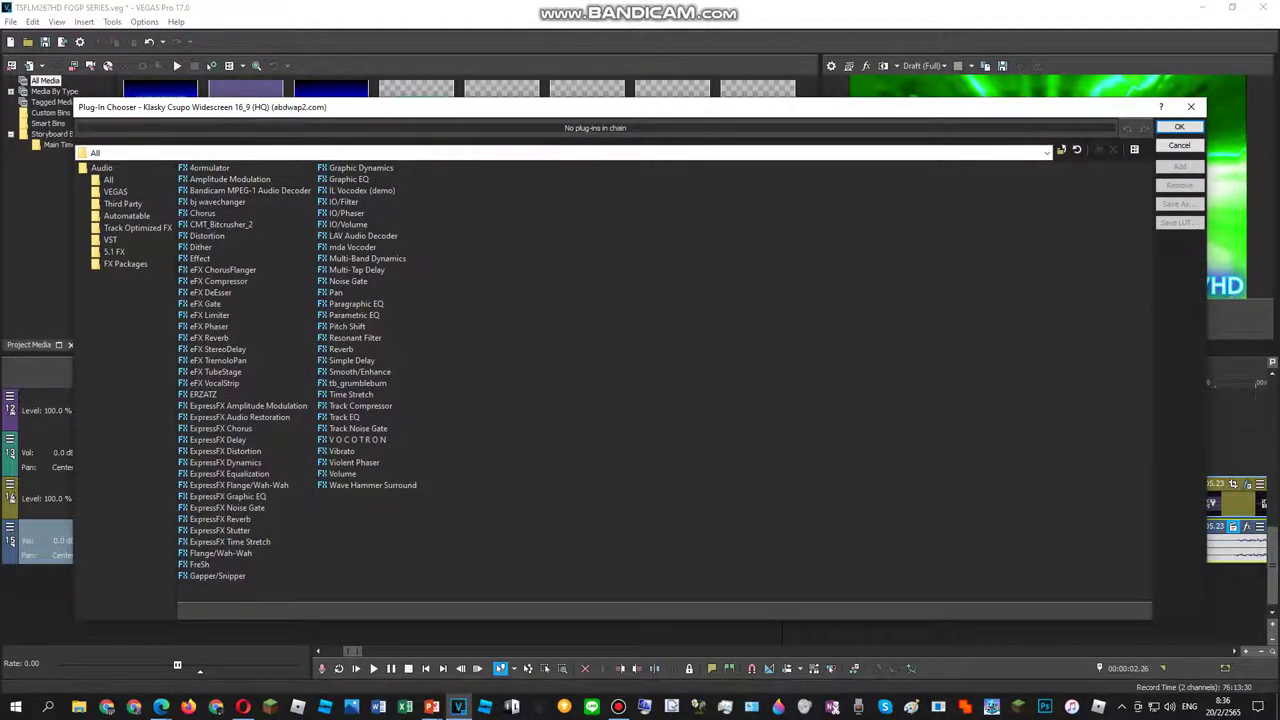
double_click(360, 190)
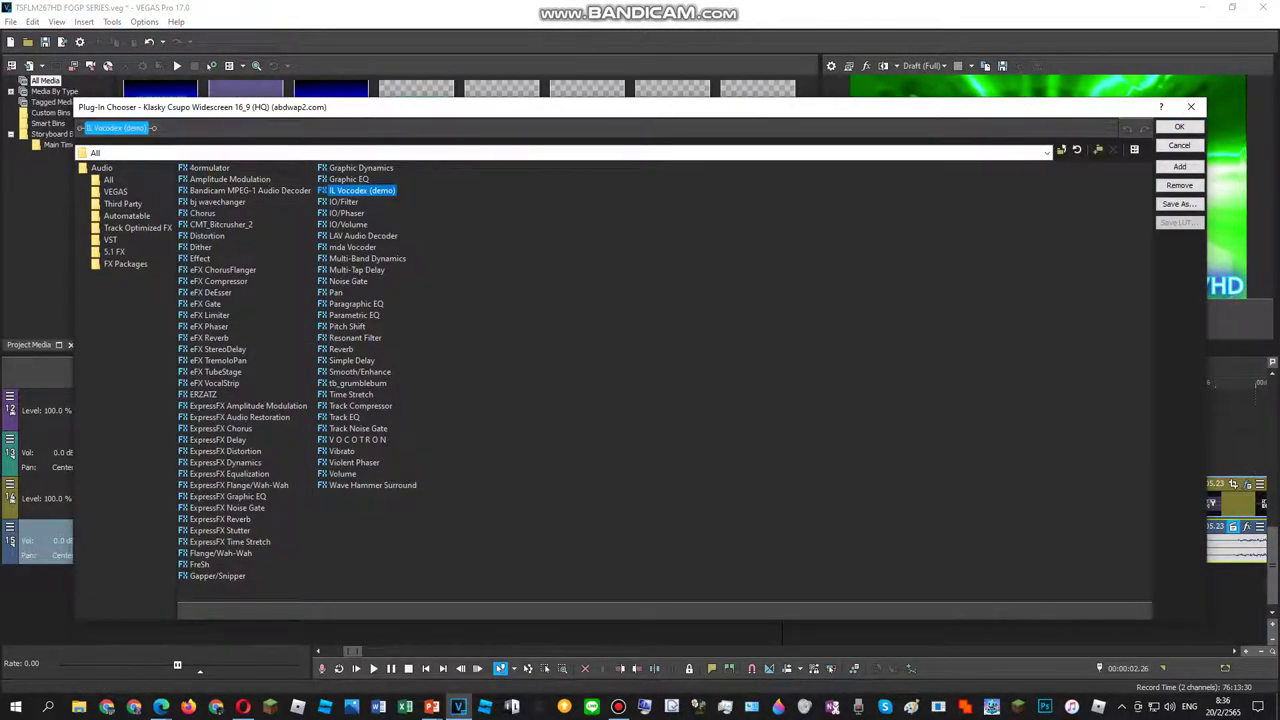
key(Return)
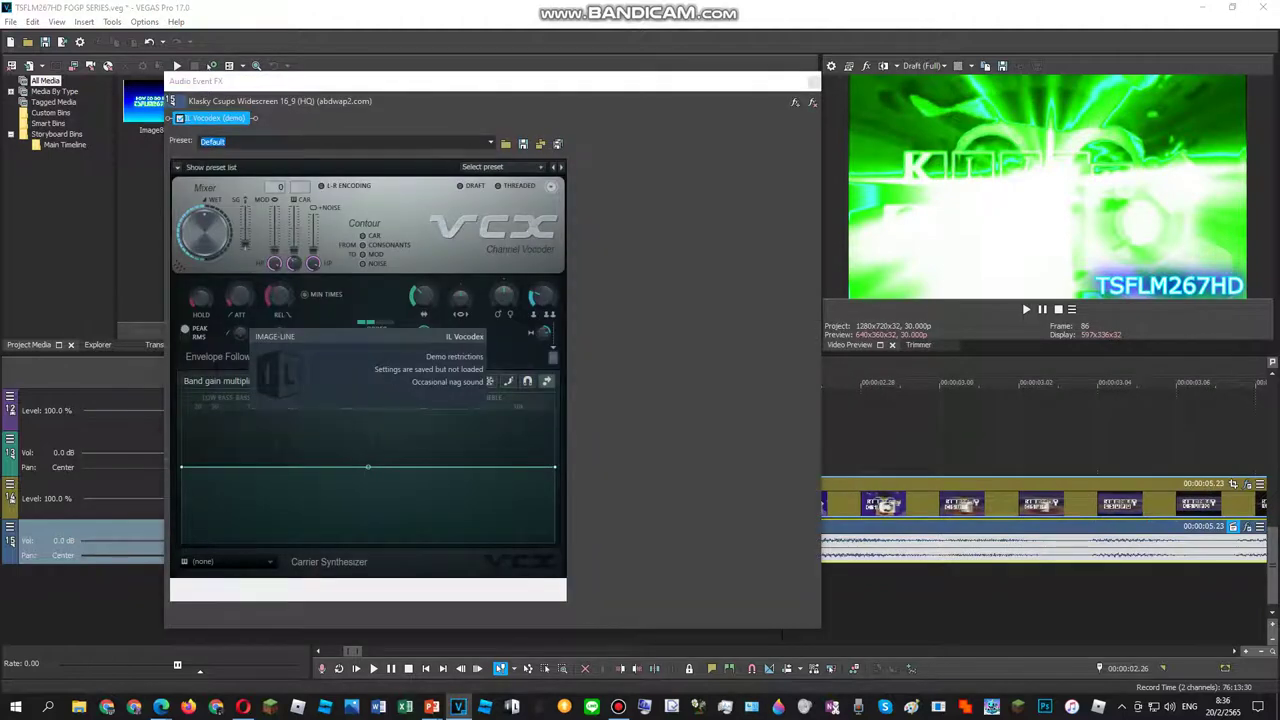
Step: Load the Clearer preset in Vocodex and set its carrier synthesizer to Power
click(500, 166)
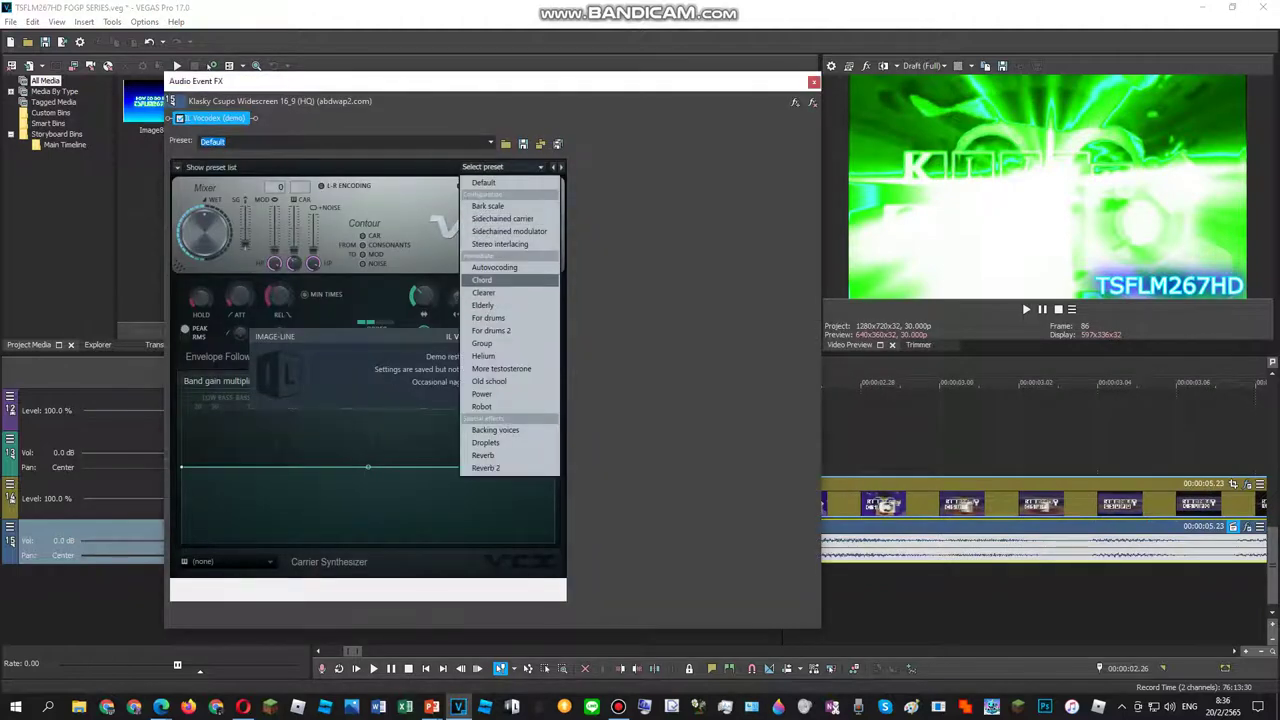
click(508, 281)
click(500, 167)
click(508, 293)
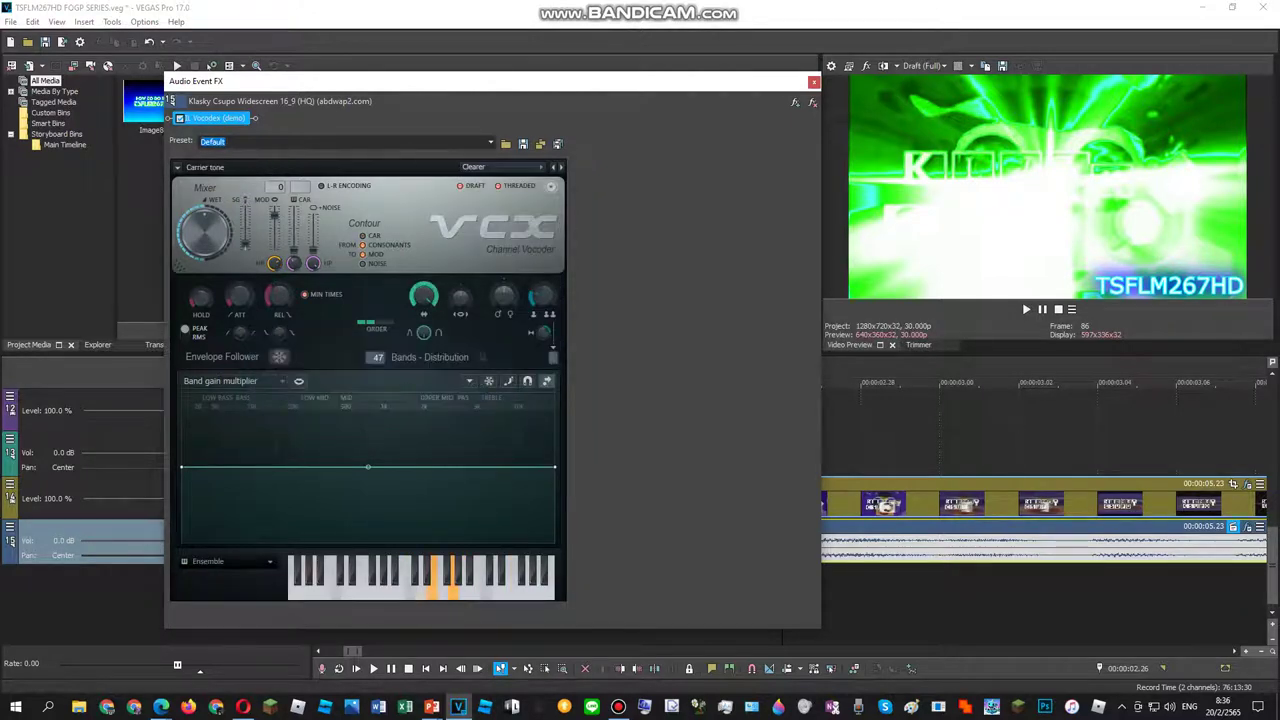
click(230, 561)
click(378, 588)
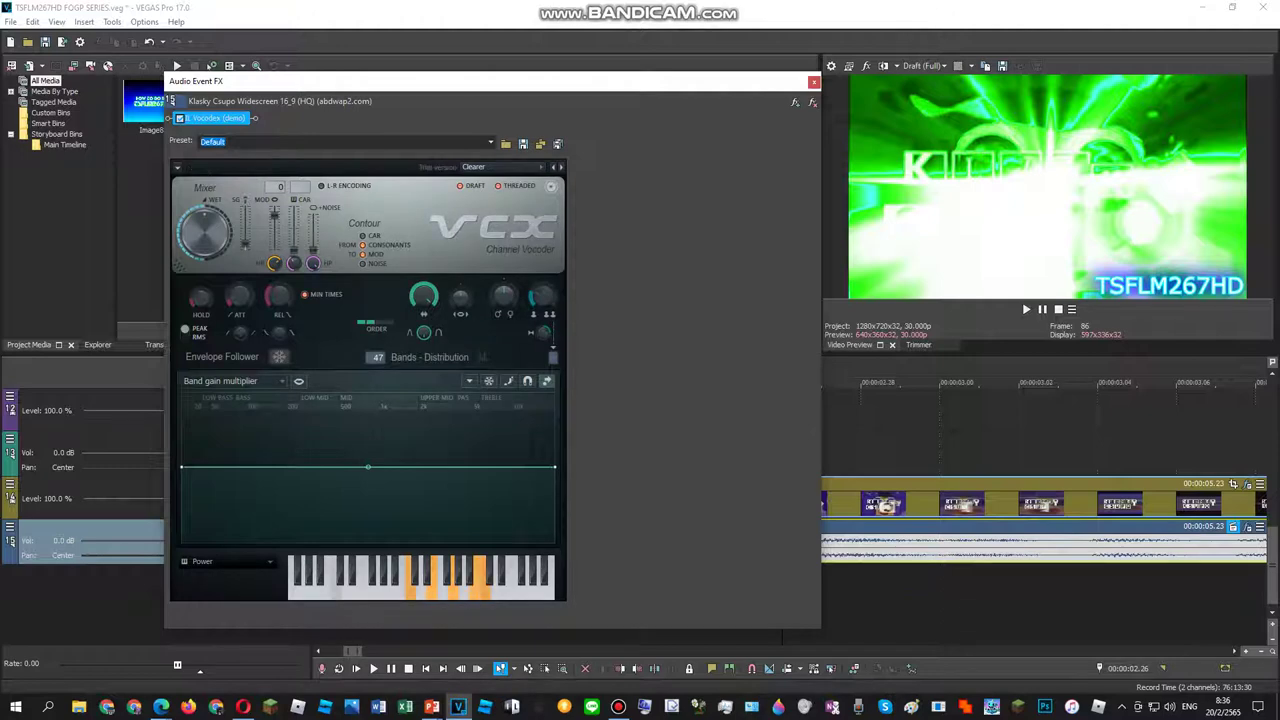
Step: Set the loop region to the full Klasky Csupo clip and play back the SpectraPower effect
double_click(868, 505)
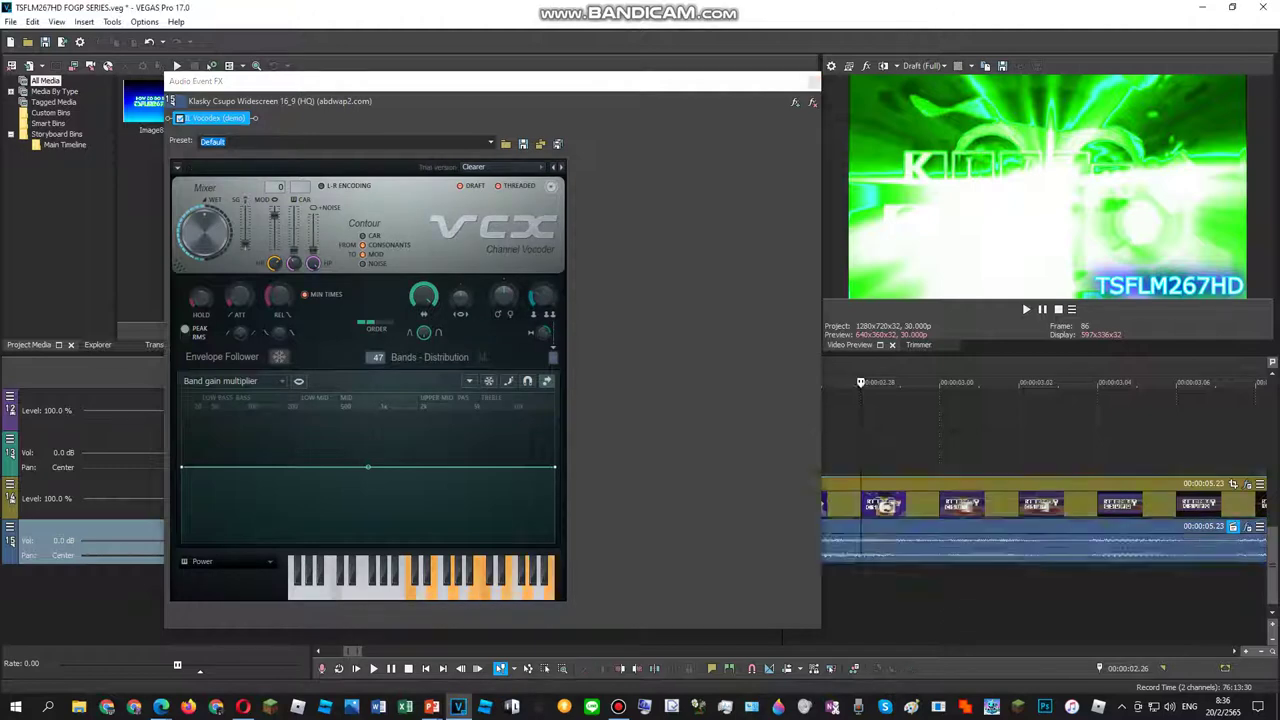
scroll(868, 505, down, 5)
key(space)
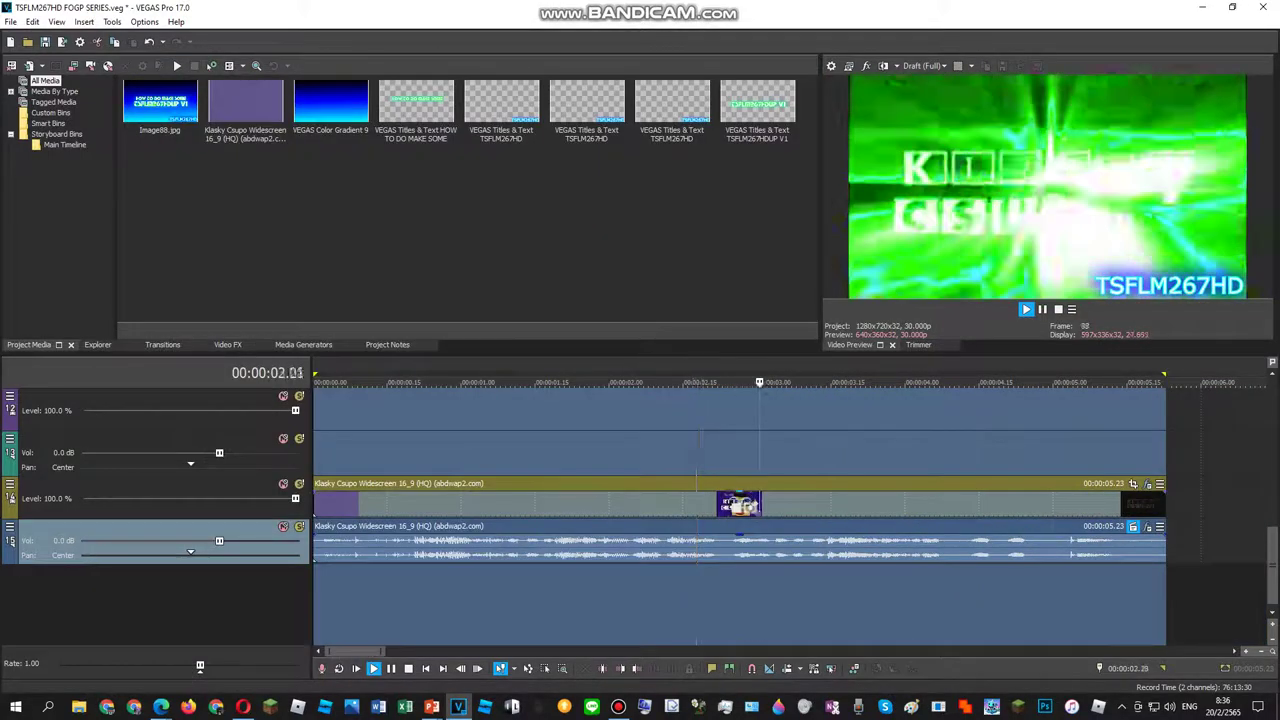
key(Down)
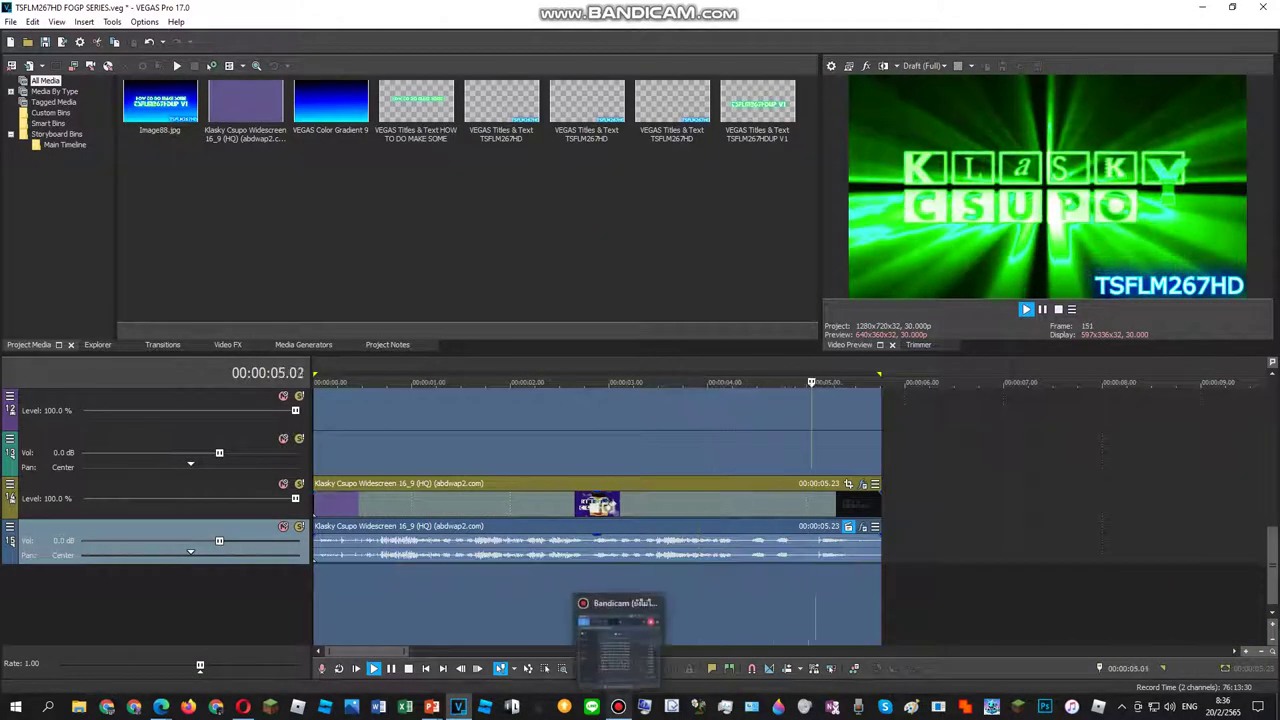
click(618, 707)
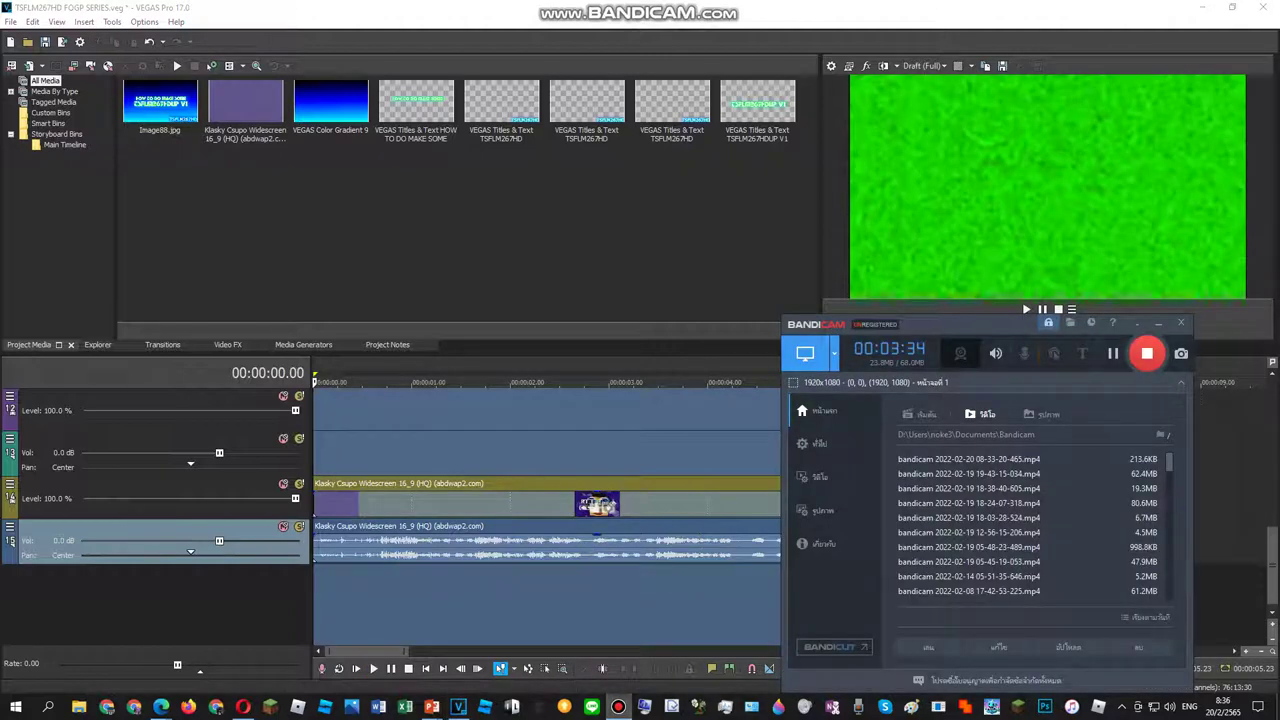